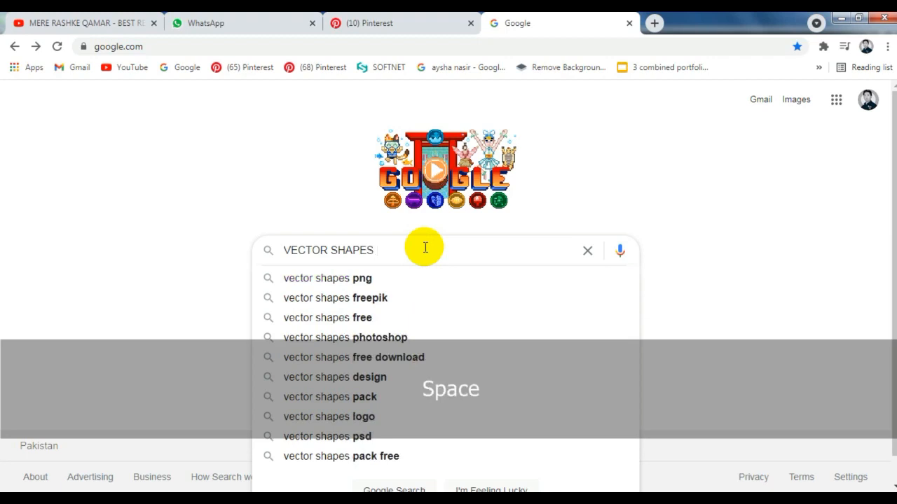
Step: Search Google Images for "VECTOR SHAPES BLACK" and look through the results for a suitable organic shape
key("Return")
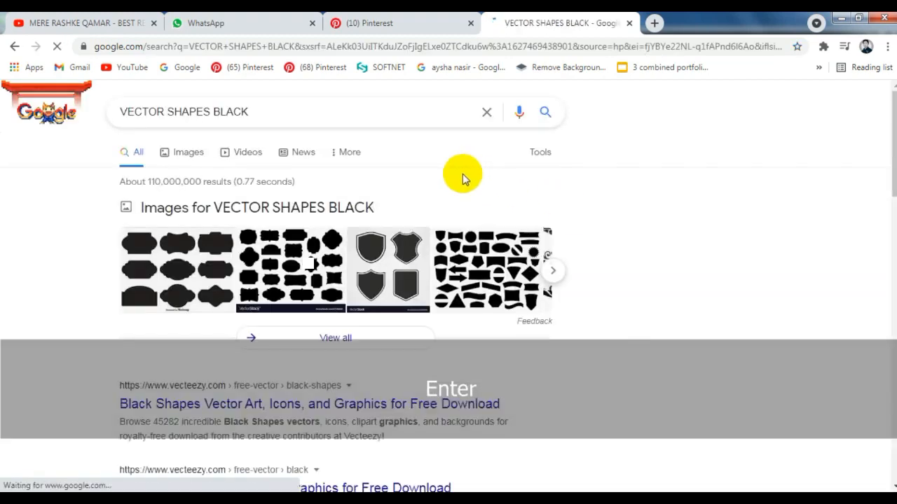
left_click(178, 154)
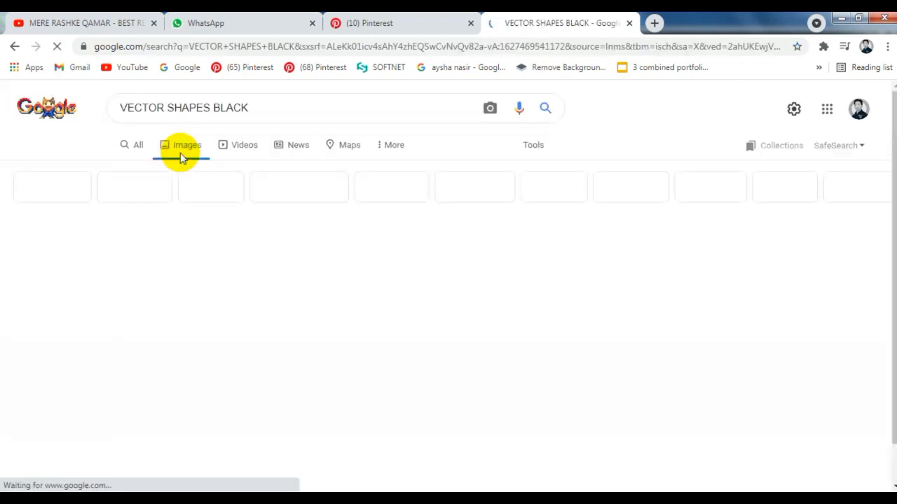
scroll(419, 105, "down", 6)
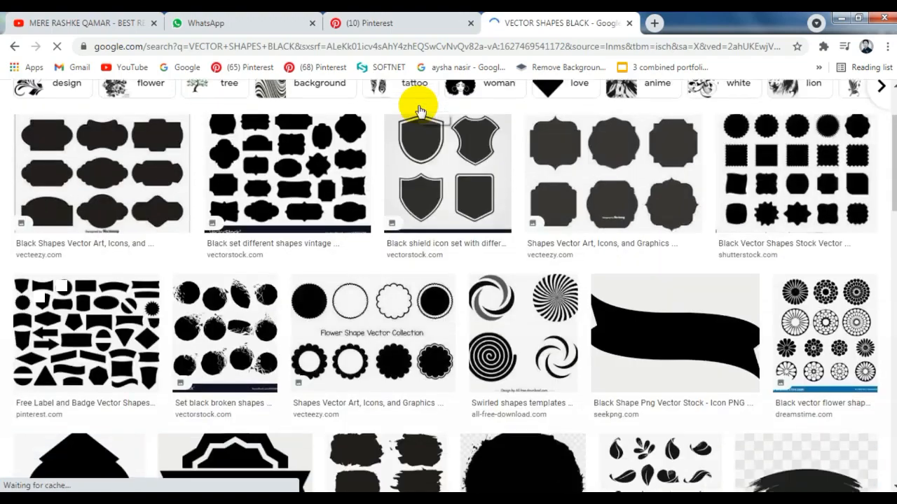
scroll(442, 191, "down", 4)
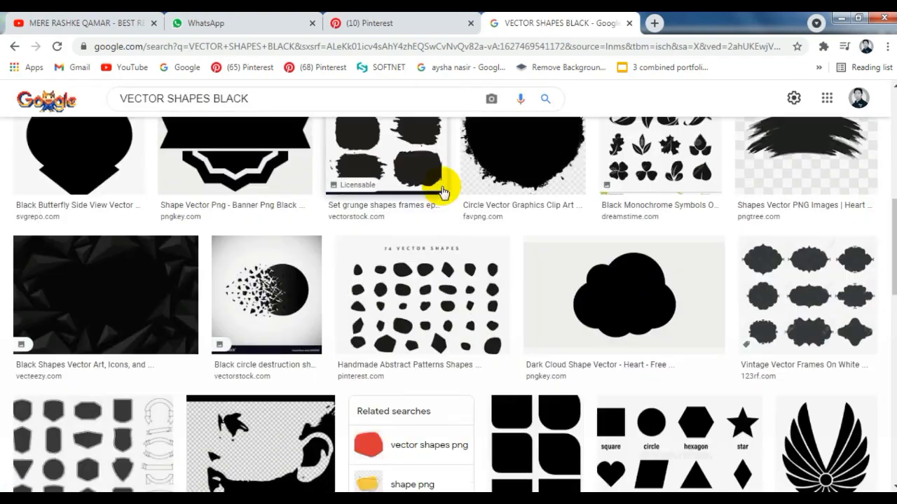
scroll(441, 190, "down", 8)
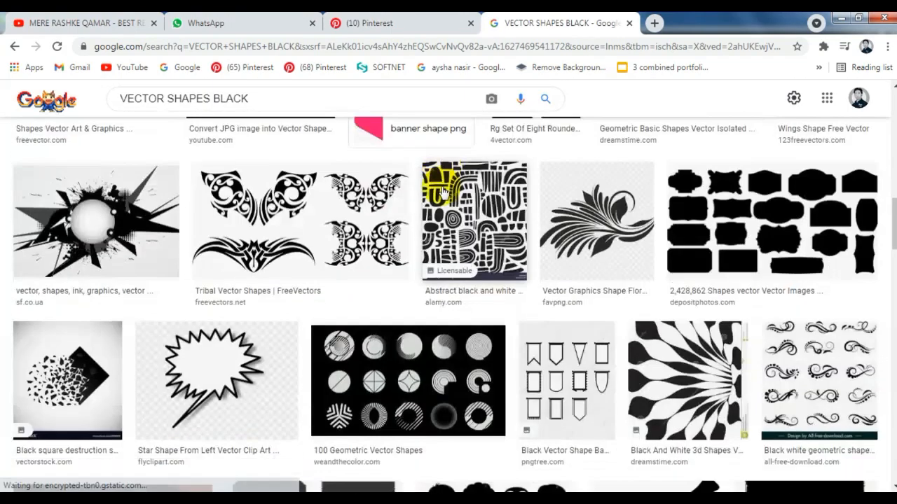
scroll(442, 191, "down", 1)
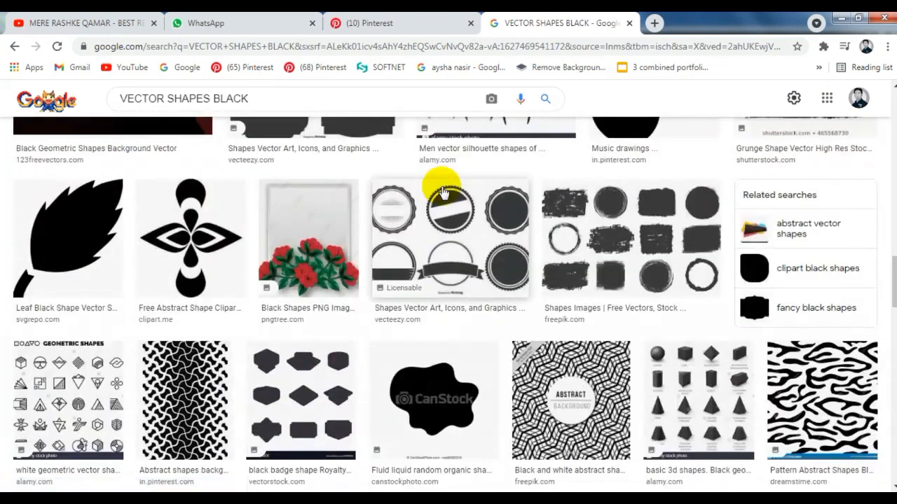
Step: Open the Can Stock Photo result with the black fluid organic shape and copy its image
left_click(468, 419)
left_click(750, 229)
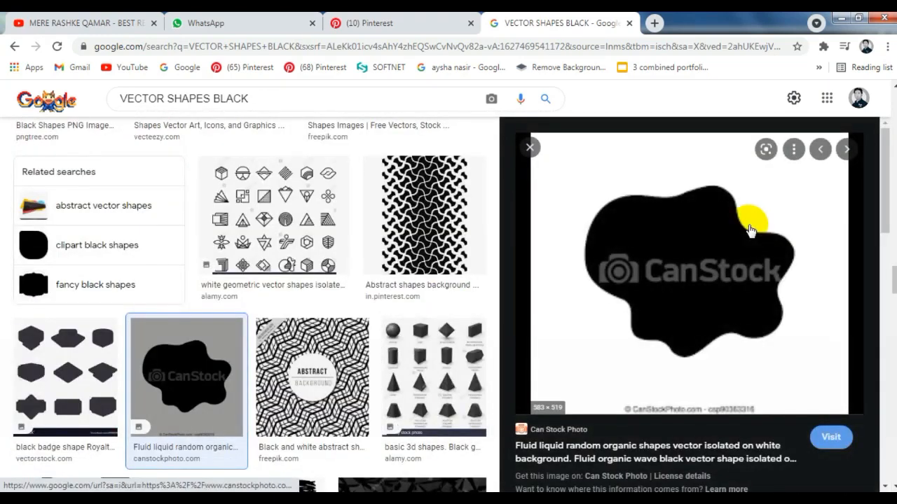
scroll(750, 230, "down", 5)
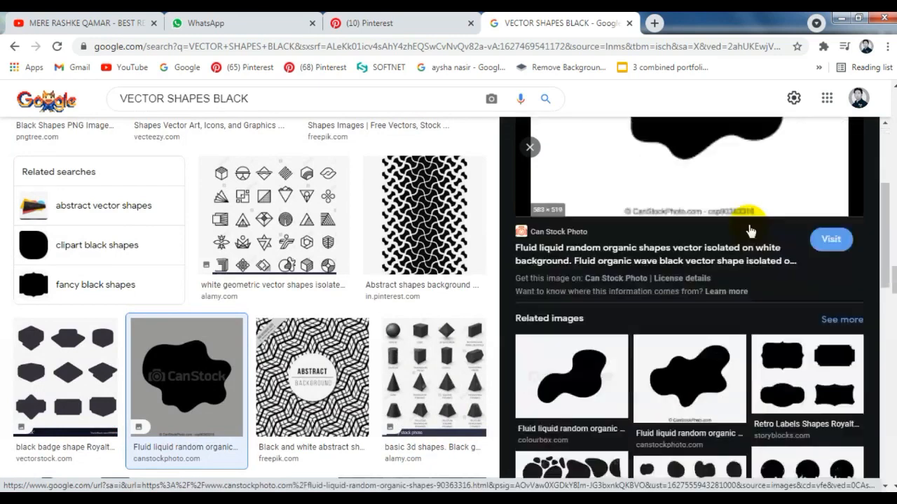
scroll(750, 224, "up", 5)
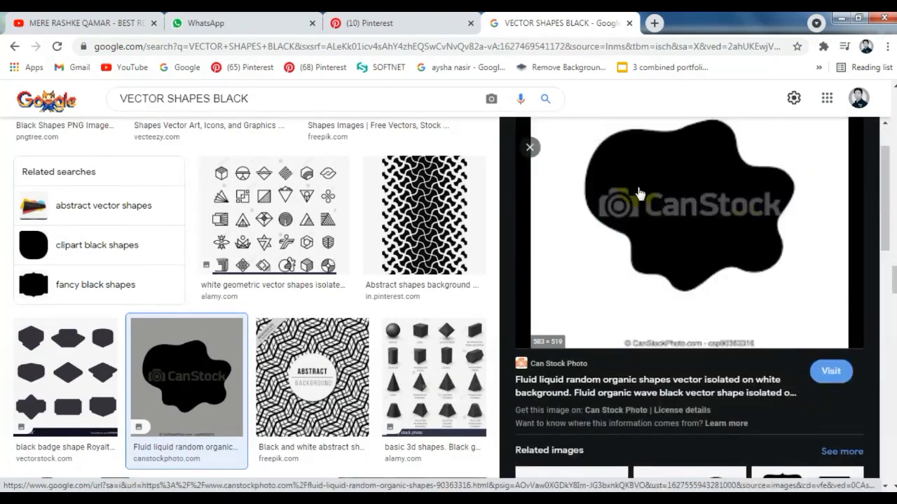
right_click(638, 189)
left_click(671, 342)
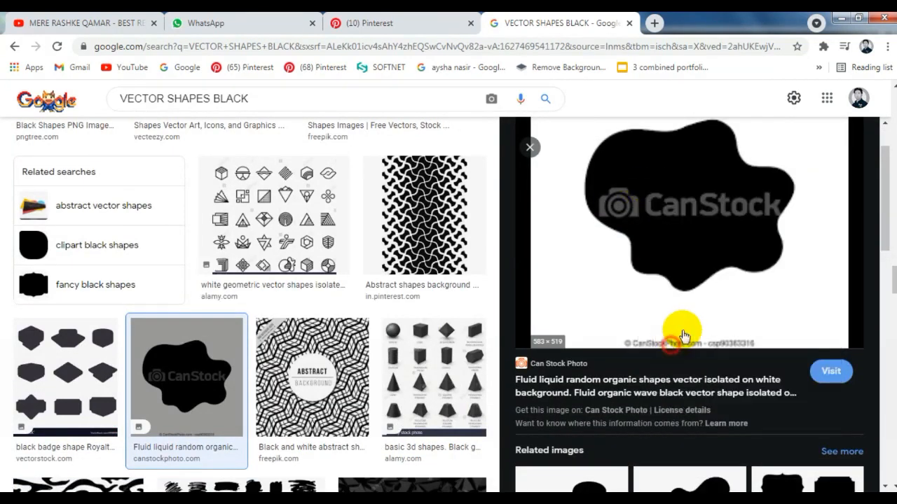
Step: Switch to CorelDRAW and paste the copied shape image onto the page
key("alt+Tab")
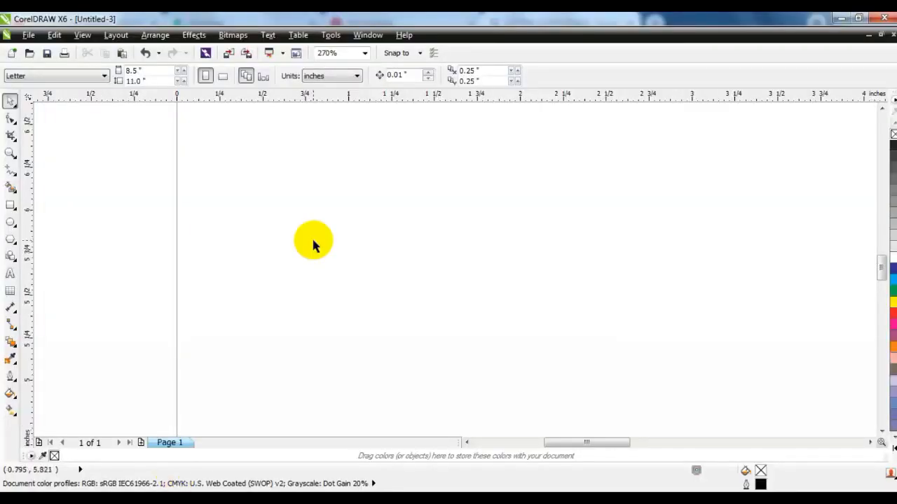
key("ctrl+v")
key("F4")
right_click(231, 184)
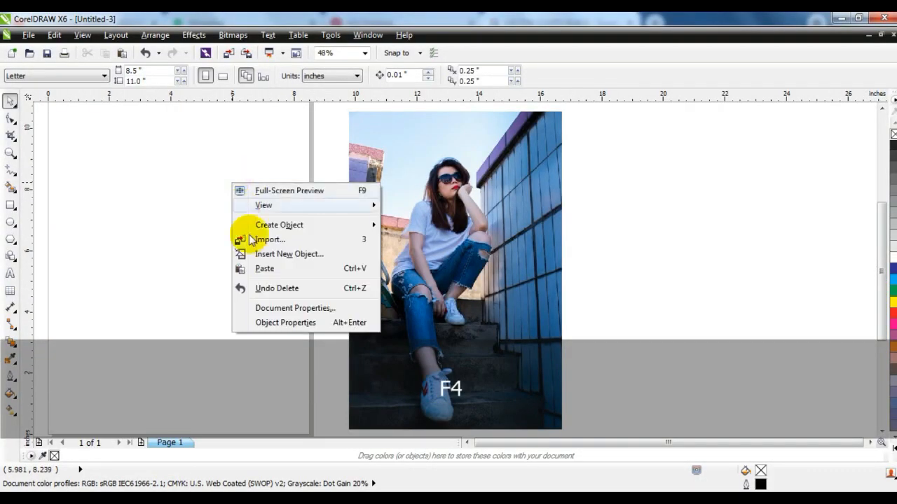
left_click(253, 268)
left_click(10, 152)
left_click_drag(104, 200, 260, 316)
left_click(10, 102)
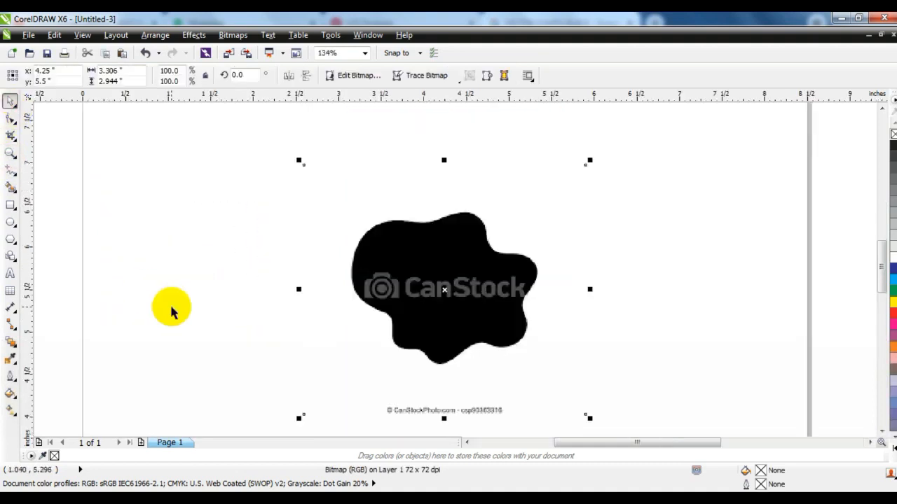
Step: Convert the pasted bitmap to 1-bit black and white using the Line Art conversion method
left_click(234, 35)
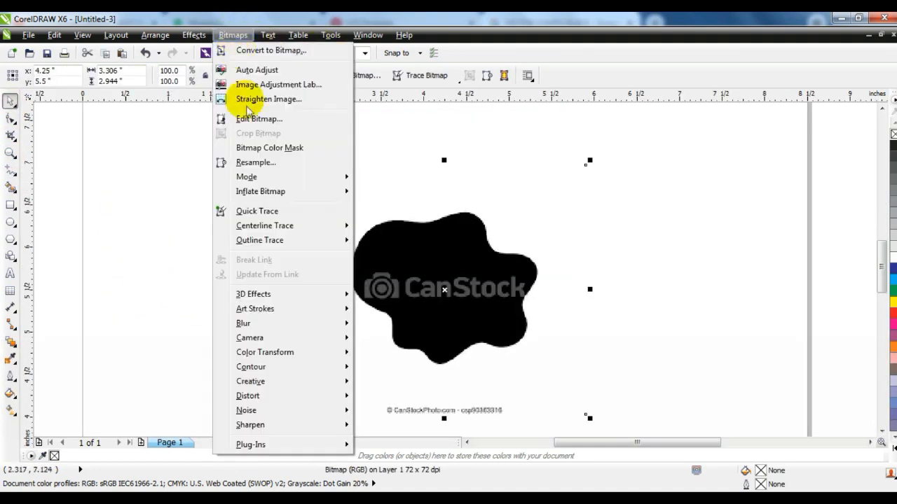
mouse_move(248, 176)
left_click(376, 178)
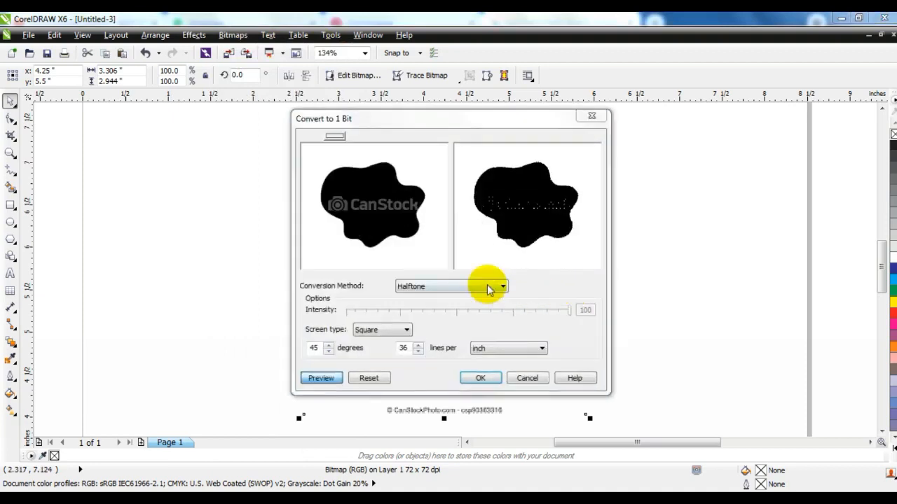
left_click(483, 286)
left_click(476, 297)
left_click(484, 376)
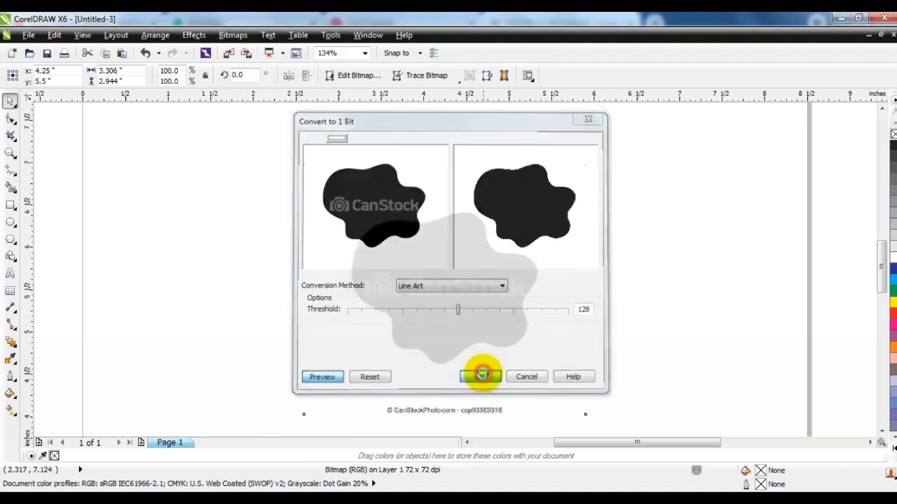
Step: Outline-trace the black and white bitmap as a low quality image with PowerTRACE
right_click(462, 300)
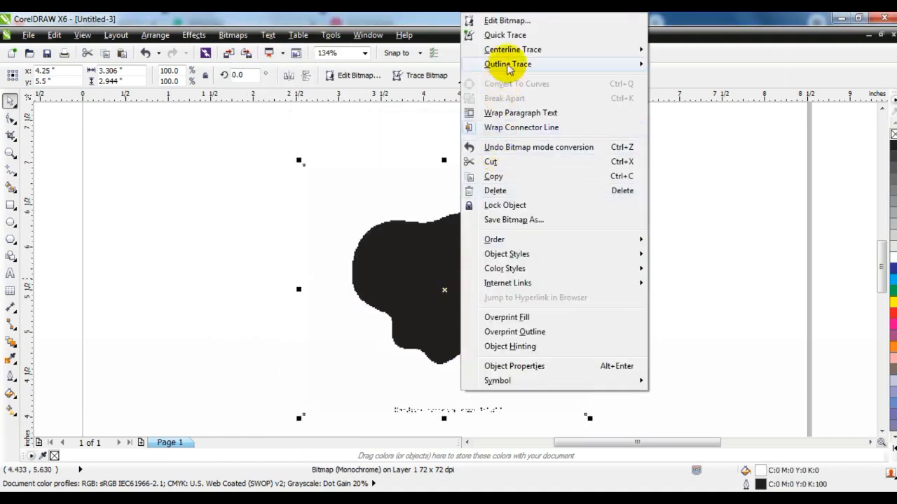
mouse_move(512, 64)
left_click(702, 124)
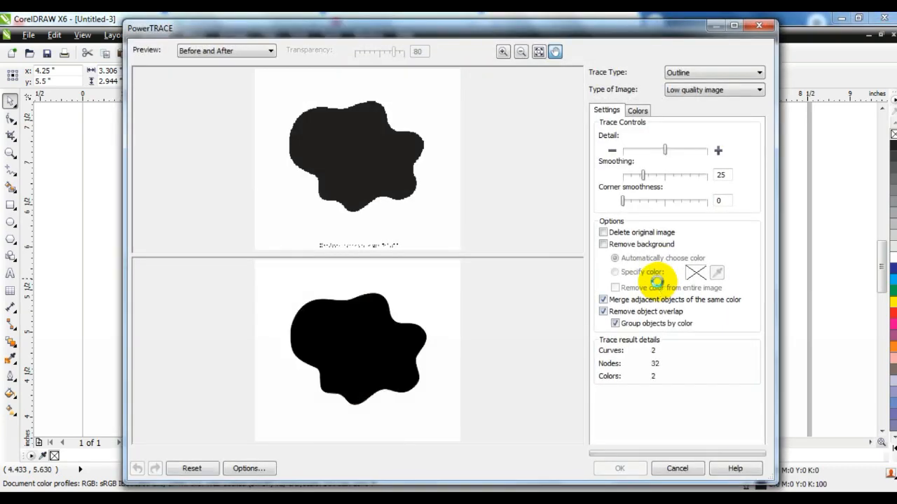
left_click(611, 471)
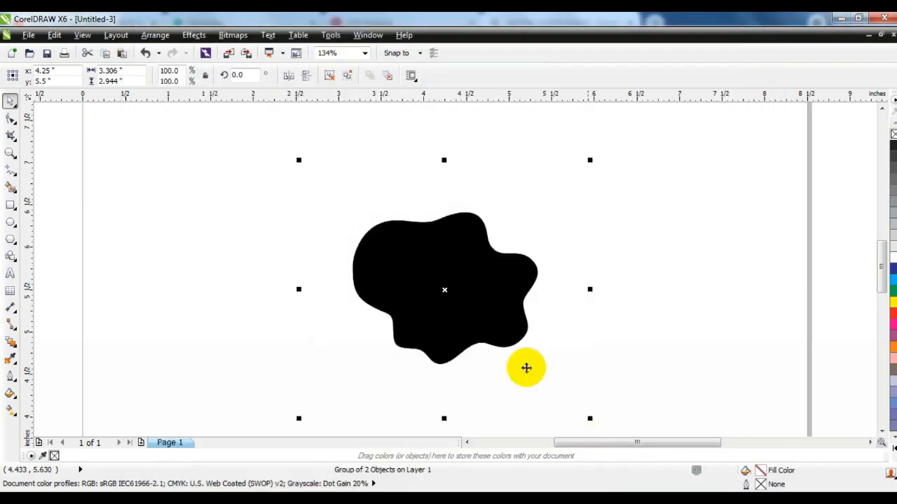
Step: Ungroup the traced result and move the black shape away from its background, toward the page's left side
left_click(330, 75)
key("F3")
left_click(253, 242)
left_click_drag(417, 283, 202, 267)
Step: Delete the leftover trace background and source bitmap, and place the black shape outside the page's left edge
left_click_drag(300, 160, 293, 149)
left_click_drag(393, 275, 591, 425)
key("Delete")
left_click_drag(220, 267, 129, 238)
left_click(247, 275)
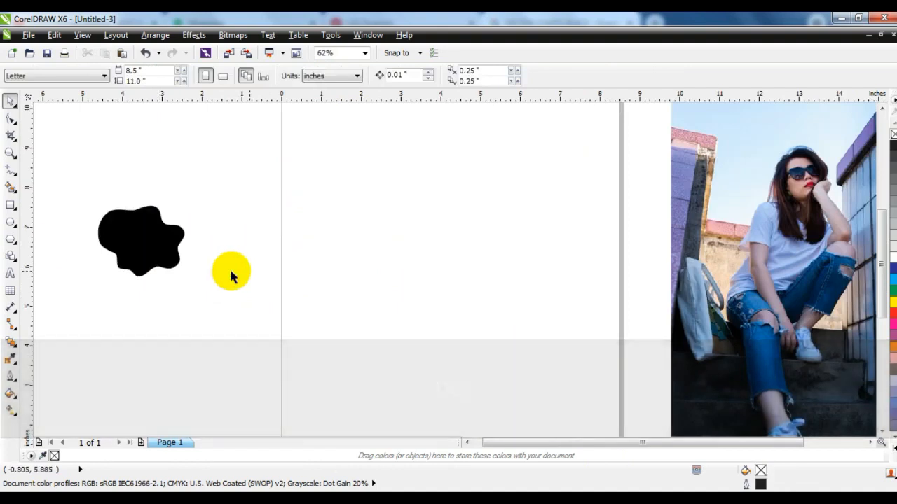
Step: Draw a square about 6.5 inches wide in the middle of the page with the Rectangle tool
left_click(11, 205)
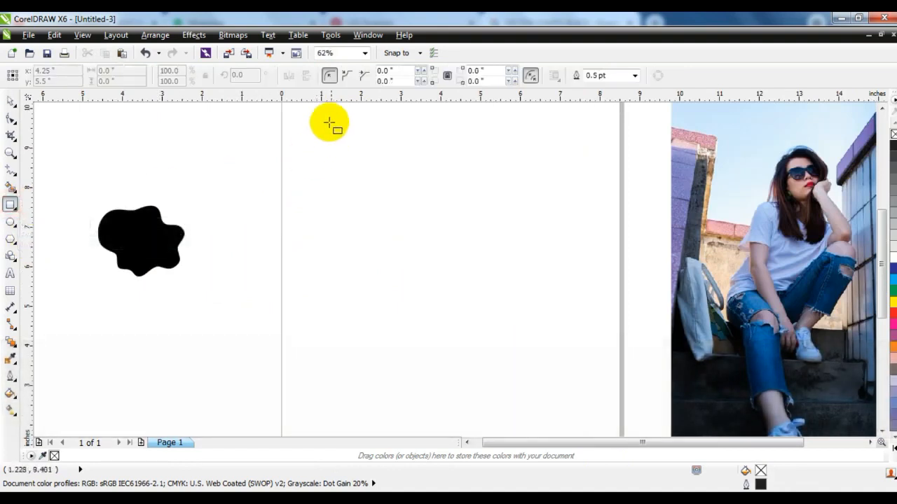
left_click_drag(320, 117, 439, 236)
left_click_drag(392, 261, 481, 376)
left_click(10, 103)
left_click_drag(437, 262, 436, 267)
left_click(269, 297)
scroll(265, 280, "up", 1)
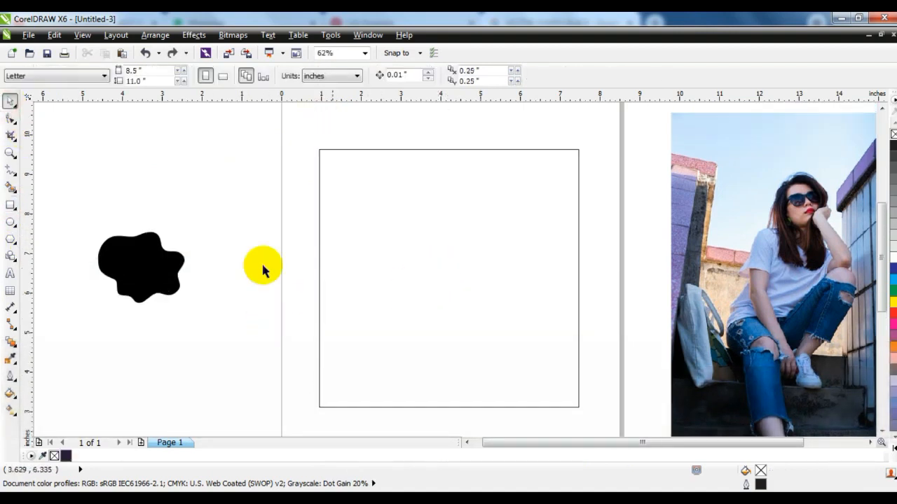
Step: Move the black shape into the square and scale it up to about 227%
left_click(160, 267)
left_click_drag(189, 306, 446, 280)
left_click_drag(525, 207, 552, 184)
left_click_drag(358, 344, 348, 354)
Step: Send the square to the back, behind the black shape
left_click(527, 331)
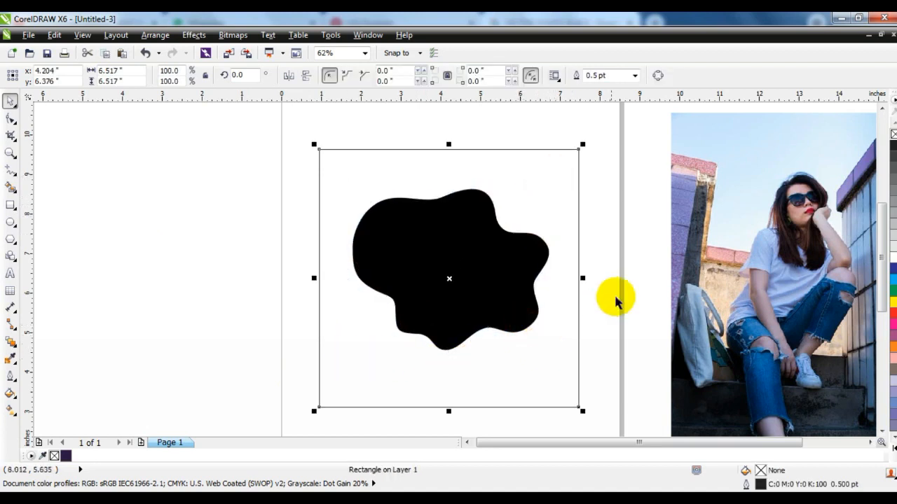
key("shift+Page_Down")
key("Escape")
Step: Rotate the black shape to about 171° and position it slightly right of the square's centre
left_click(507, 296)
left_click(508, 298)
left_click_drag(556, 354, 361, 290)
left_click_drag(511, 295, 524, 297)
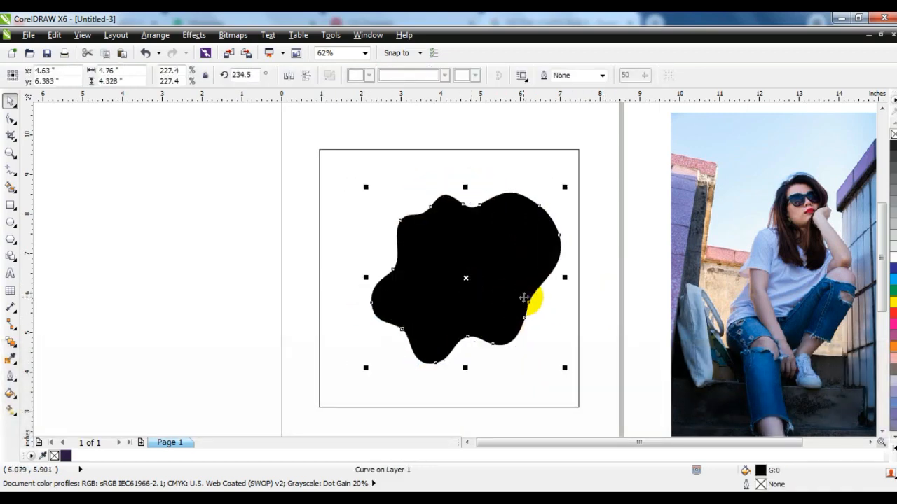
left_click(522, 300)
left_click_drag(566, 368, 522, 311)
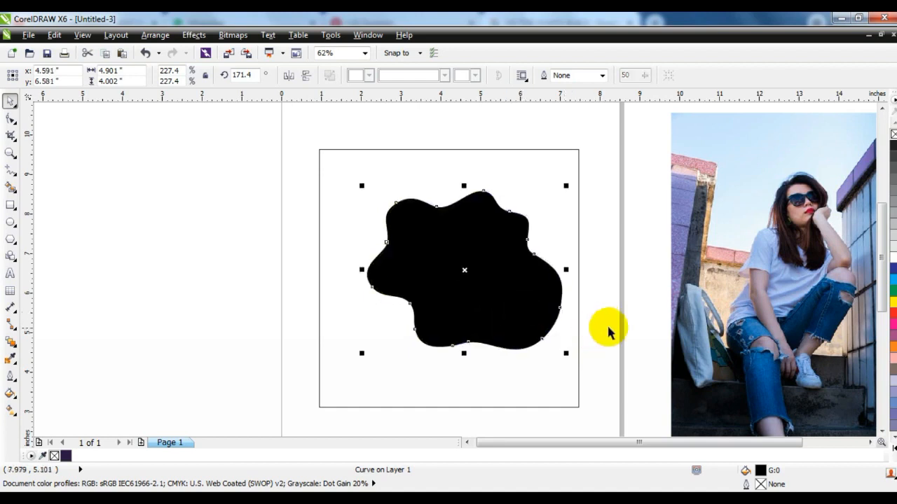
left_click(600, 323)
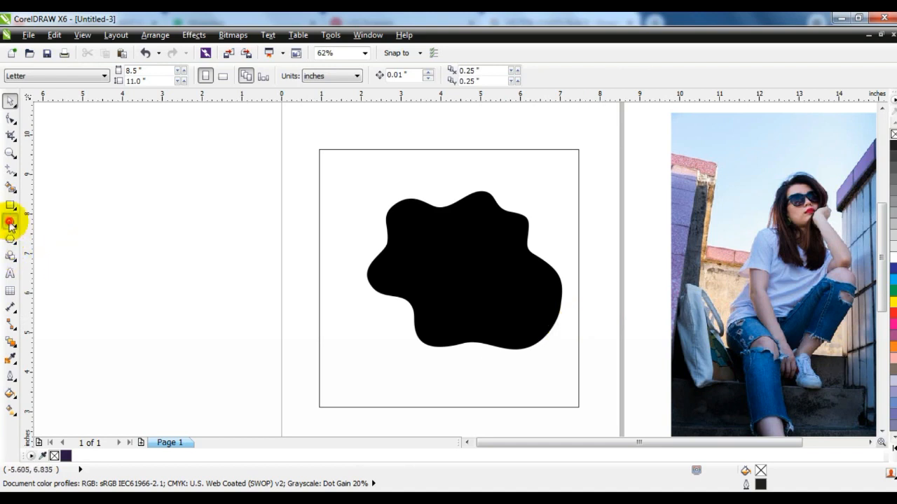
Step: Draw a circle about 7.4 inches in diameter overlapping the left part of the square and the black shape
left_click(9, 223)
left_click_drag(261, 122, 381, 413)
left_click(10, 101)
left_click_drag(280, 266, 262, 276)
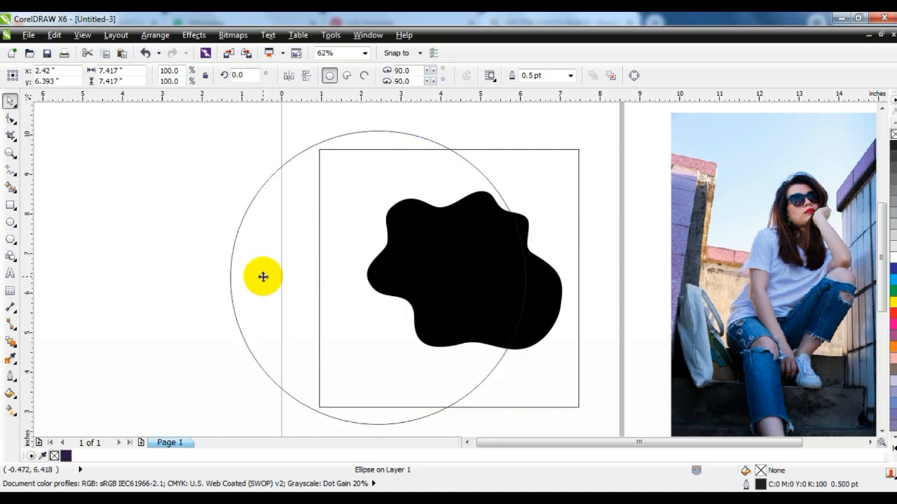
left_click(217, 175)
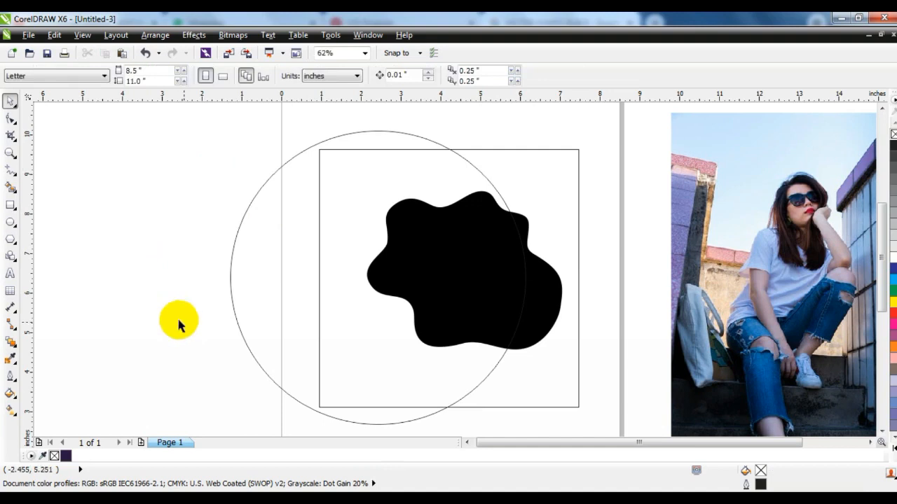
Step: Fill the circle with the dark purple document colour and move it one level back, behind the black shape
left_click(274, 301)
left_click(66, 455)
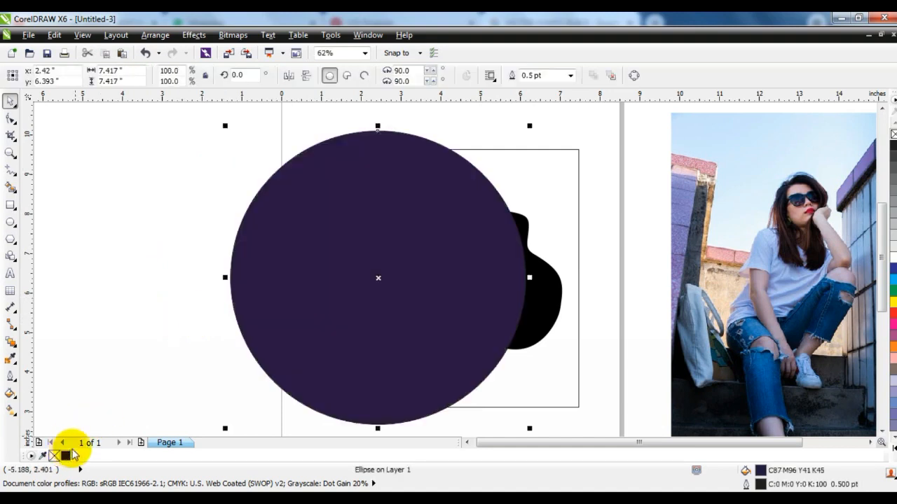
key("ctrl+Page_Down")
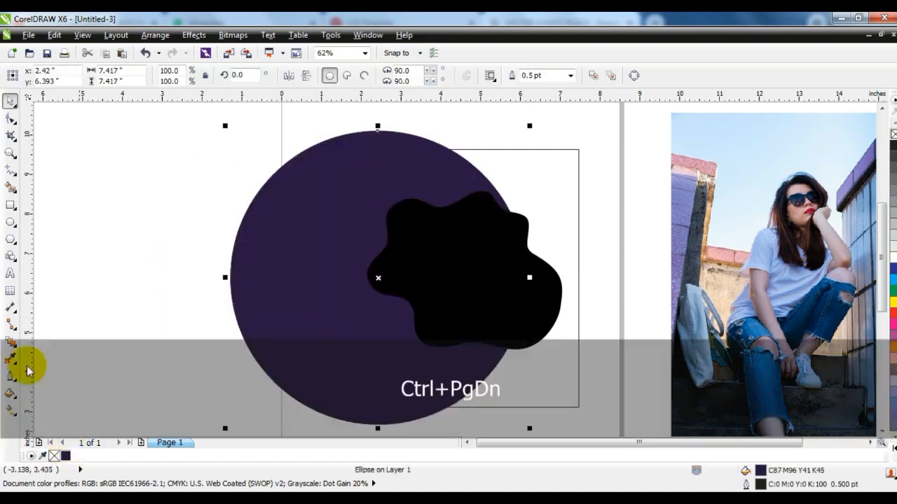
Step: Give the circle a lighter purple uniform fill of C78 M89 Y23 K9
left_click(10, 392)
left_click(69, 299)
left_click(666, 145)
left_click(706, 275)
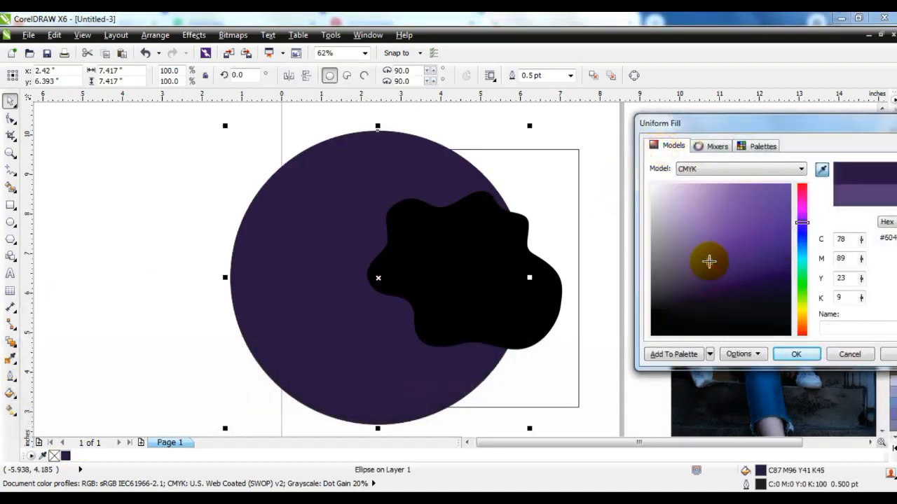
left_click(790, 356)
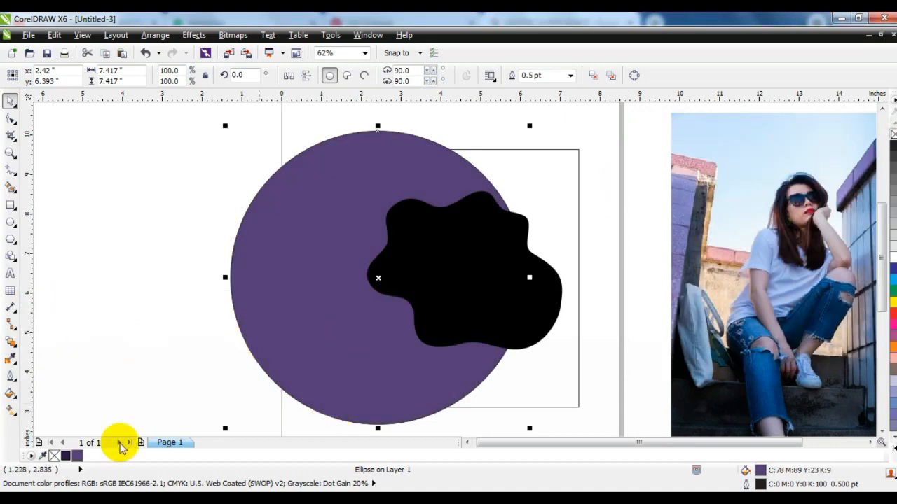
Step: Refill the circle with dark purple and apply a horizontal linear fountain fill fading to the lighter purple on its left
left_click(66, 456)
left_click(10, 410)
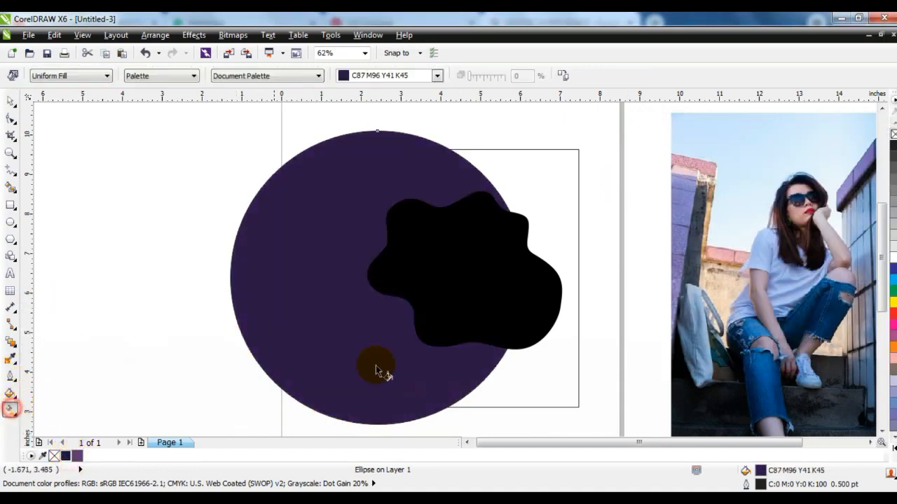
left_click_drag(305, 289, 304, 288)
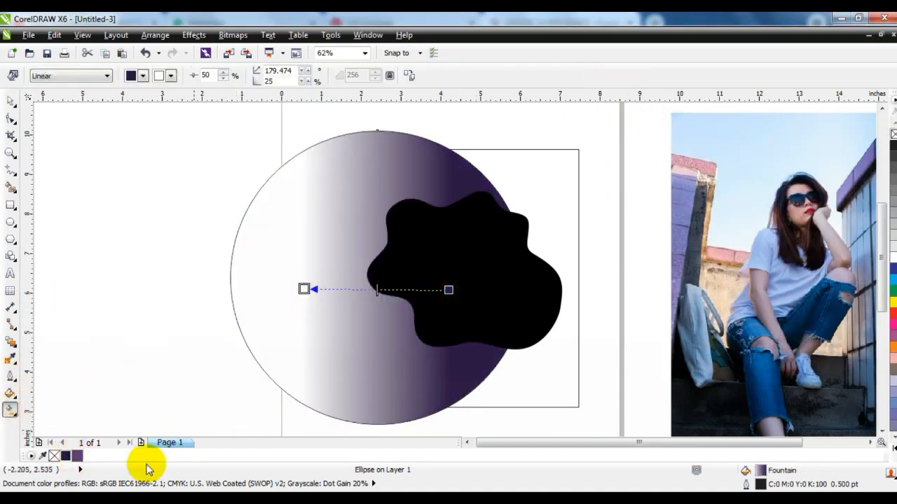
left_click_drag(77, 456, 304, 288)
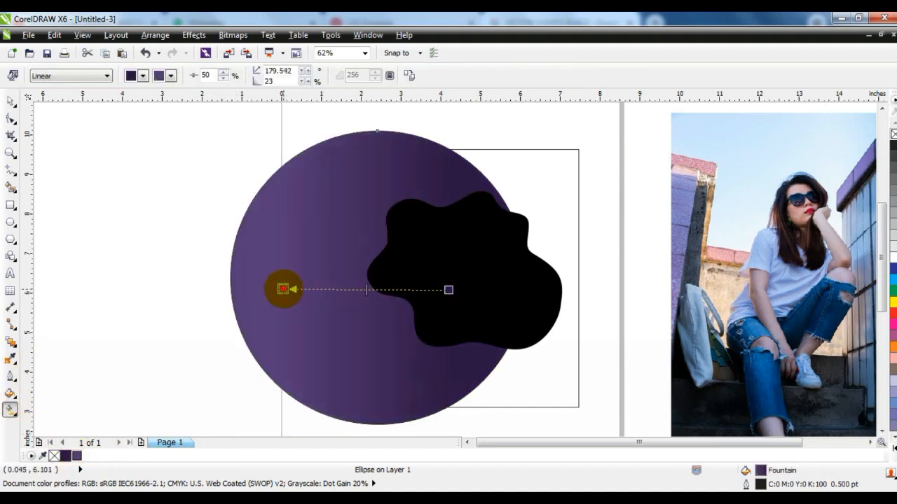
Step: PowerClip the large purple gradient circle inside the square frame
left_click(10, 100)
left_click(110, 210)
left_click(420, 171)
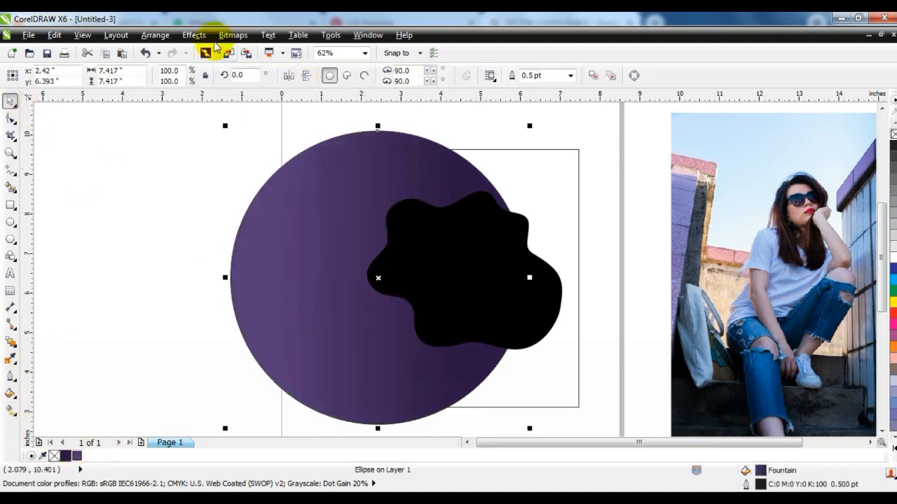
left_click(194, 35)
mouse_move(238, 223)
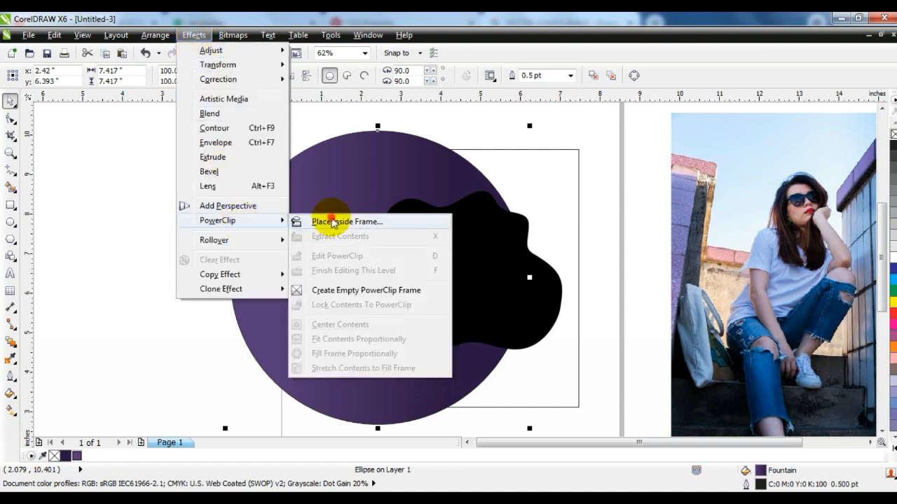
left_click(315, 220)
left_click(560, 149)
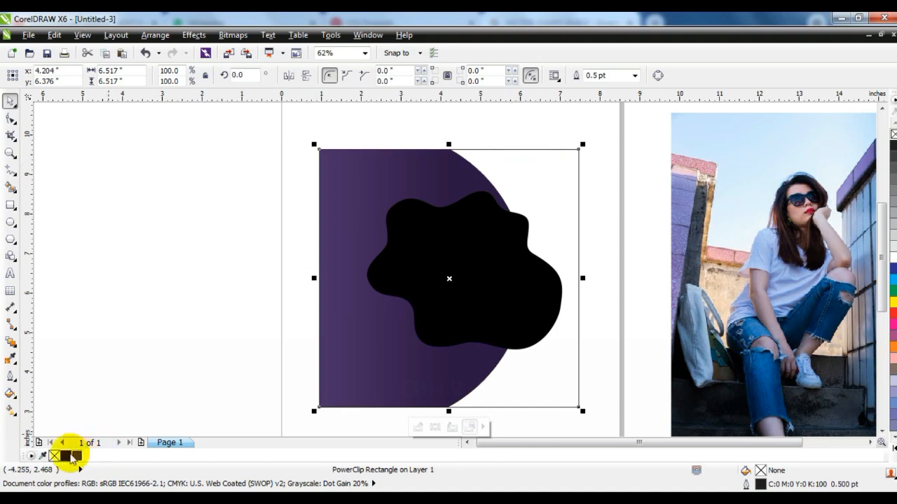
Step: Fill the square with C78 M89 Y23 K9 and apply a horizontal linear fountain fill fading to dark purple at its right edge
left_click(78, 456)
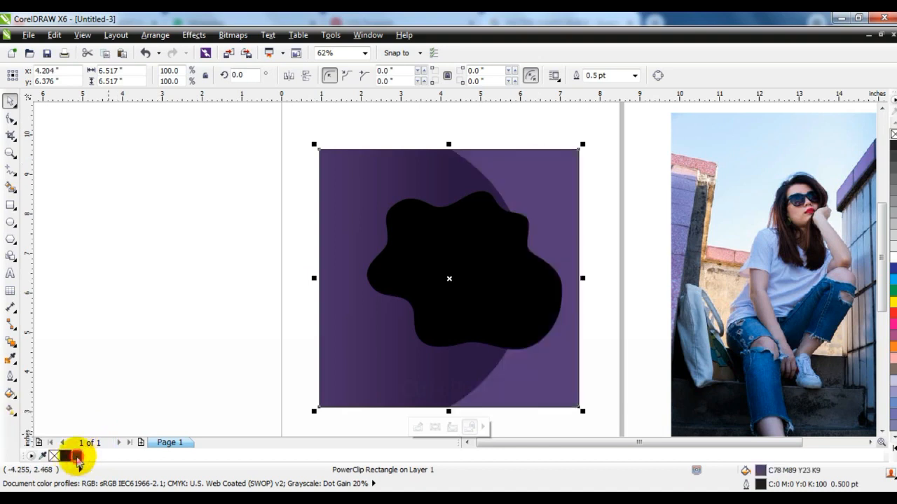
left_click(11, 412)
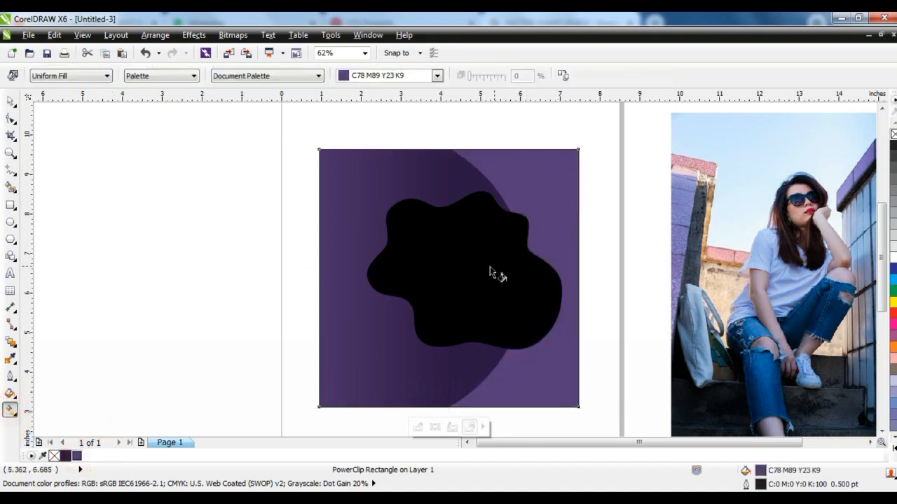
left_click_drag(558, 269, 560, 261)
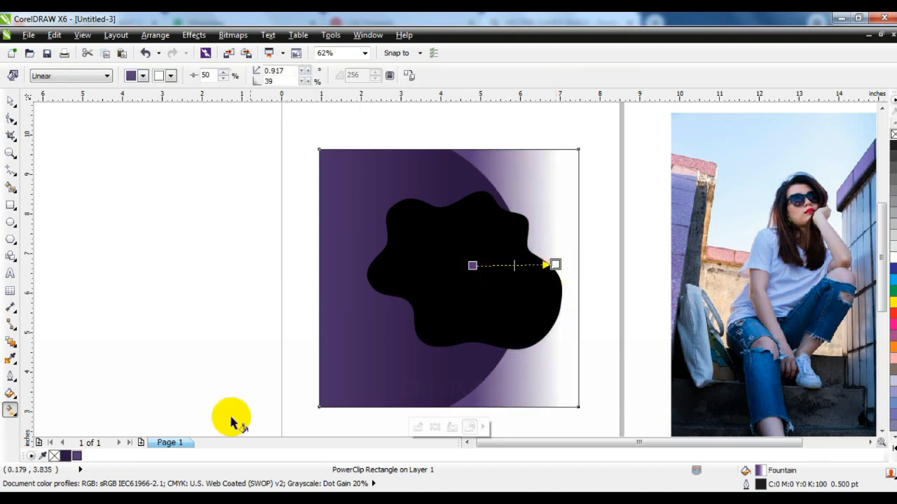
left_click_drag(78, 456, 554, 264)
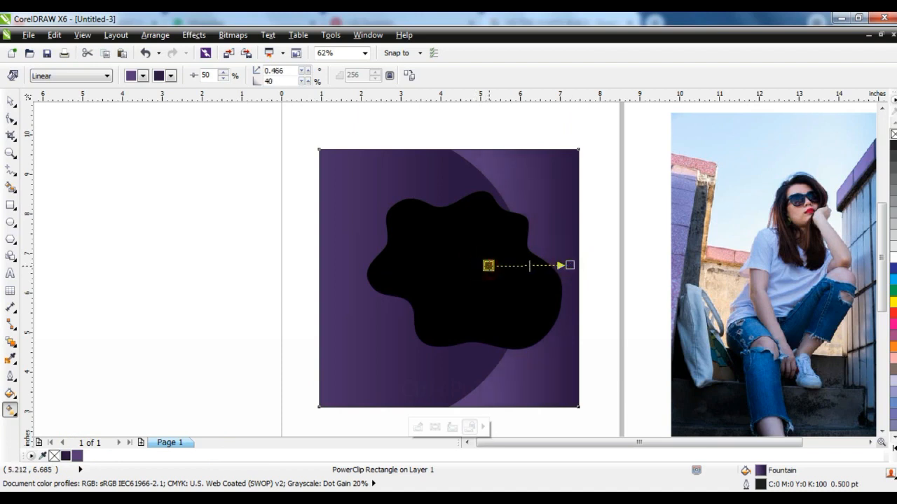
left_click(10, 105)
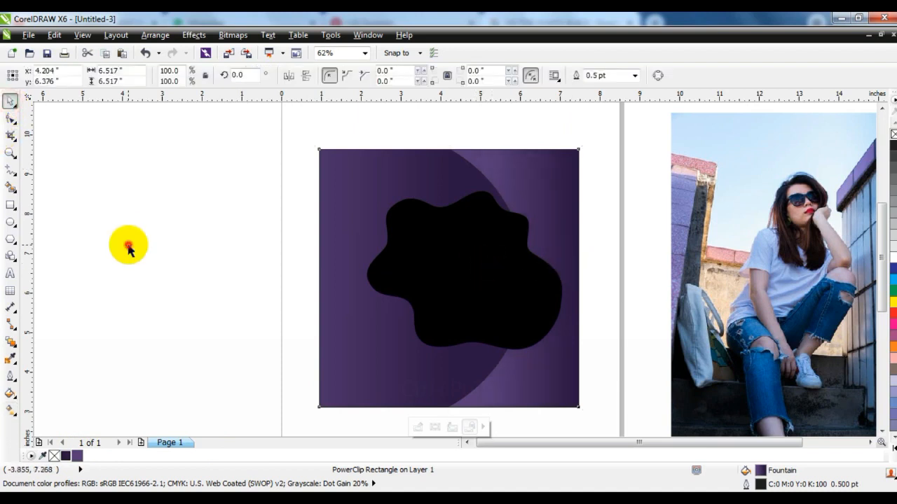
left_click(124, 245)
Step: Draw a second circle about 5 inches in diameter overlapping the square's left edge and part of the black shape
left_click(11, 221)
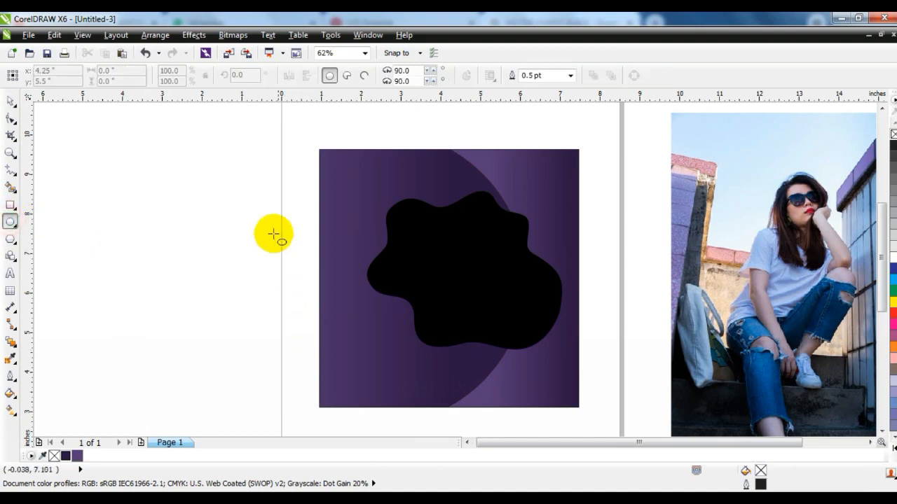
left_click_drag(248, 177, 341, 377)
left_click(10, 102)
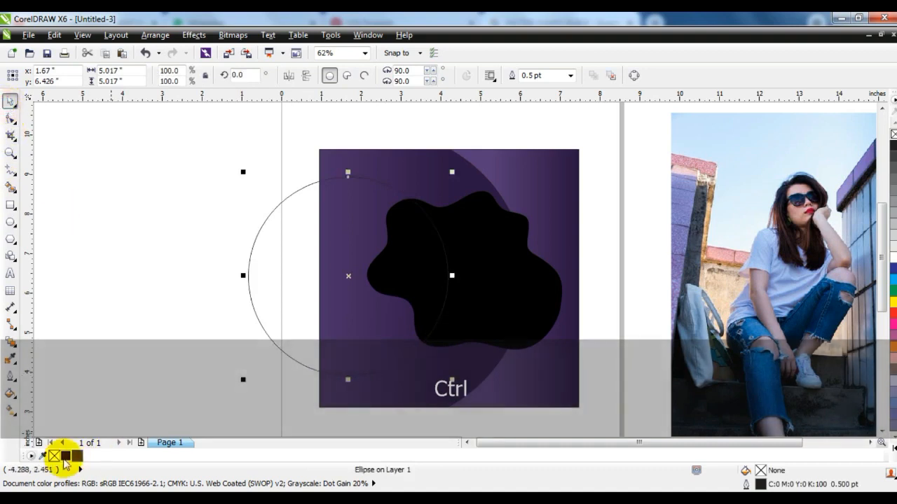
Step: Fill the new circle with dark purple C87 M96 Y41 K45 and apply a linear fountain fill fading to the lighter purple on its left
left_click(66, 455)
left_click(10, 412)
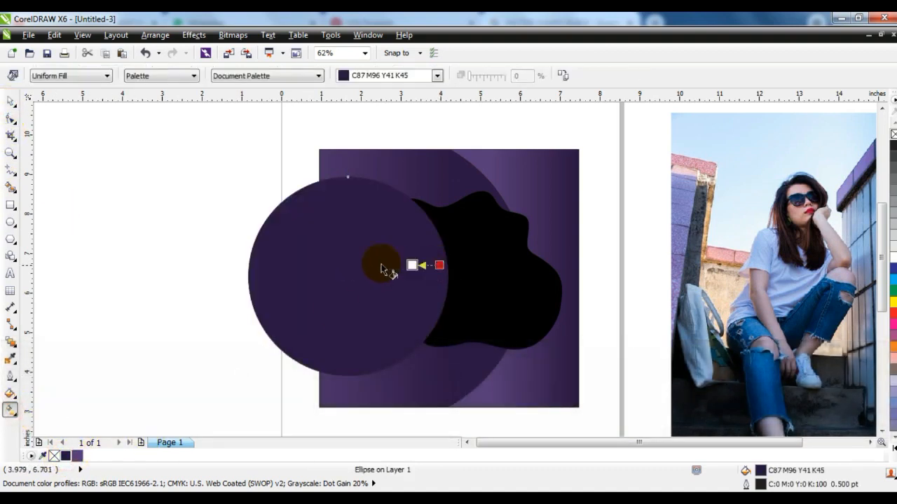
left_click_drag(302, 268, 301, 267)
left_click_drag(74, 457, 301, 267)
left_click(13, 103)
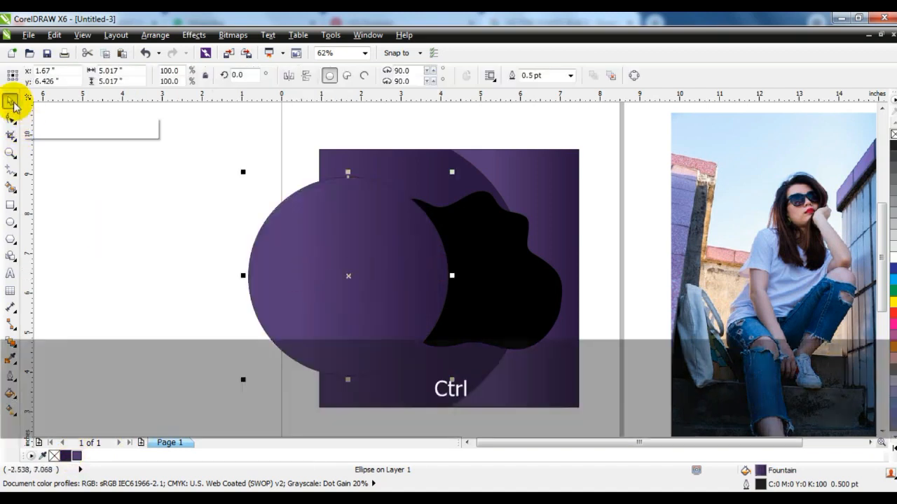
Step: Move the smaller circle one level back behind the black shape and redirect its gradient from dark at the top to light at the bottom
key("ctrl+Next")
key("g")
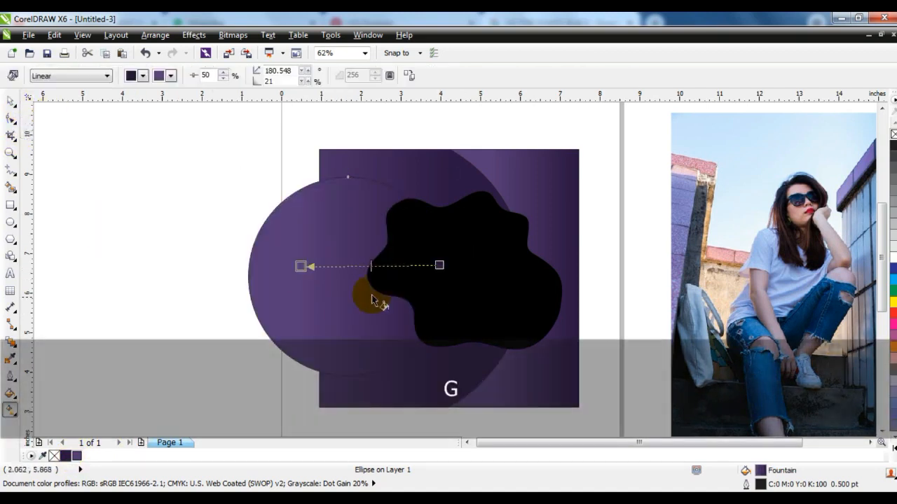
left_click_drag(370, 201, 331, 355)
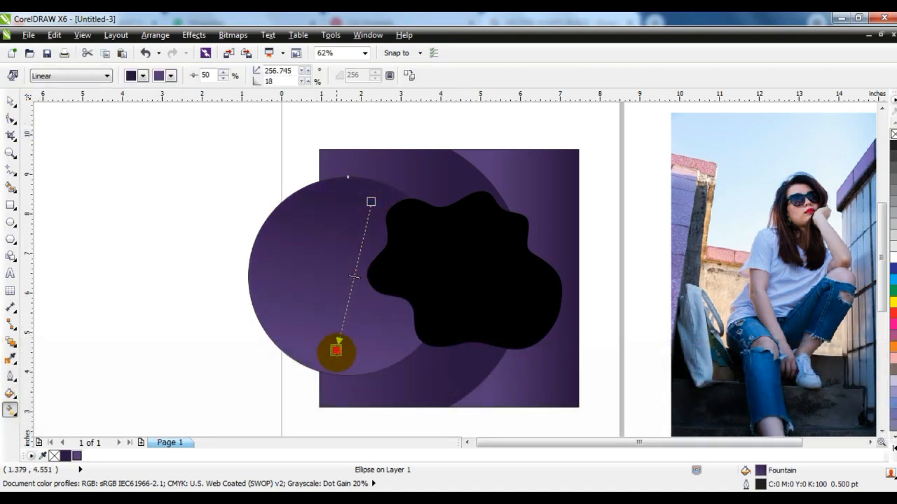
left_click(11, 101)
left_click(84, 256)
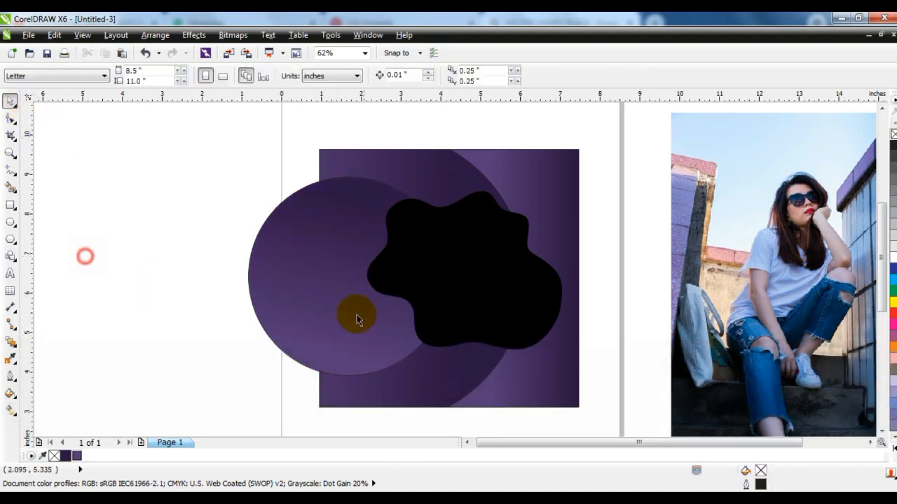
Step: Remove the smaller circle's outline and PowerClip the circle inside the square
left_click(354, 315)
right_click(893, 135)
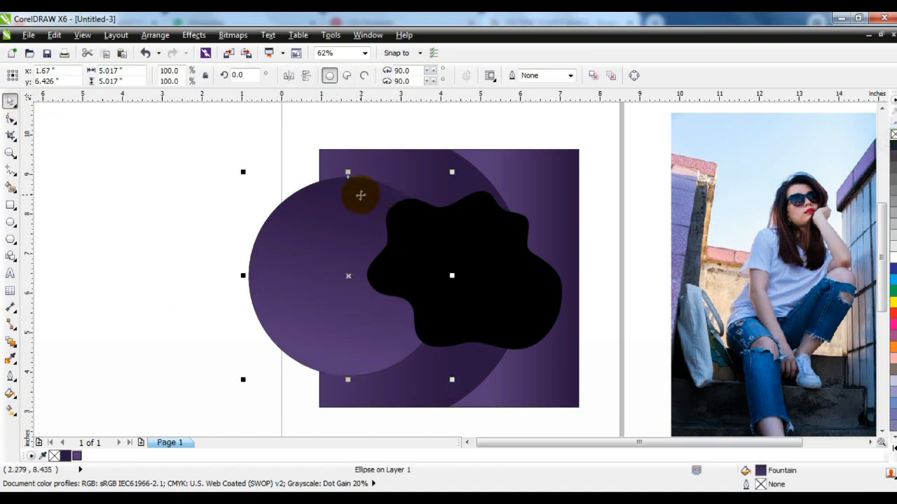
left_click(194, 35)
mouse_move(229, 222)
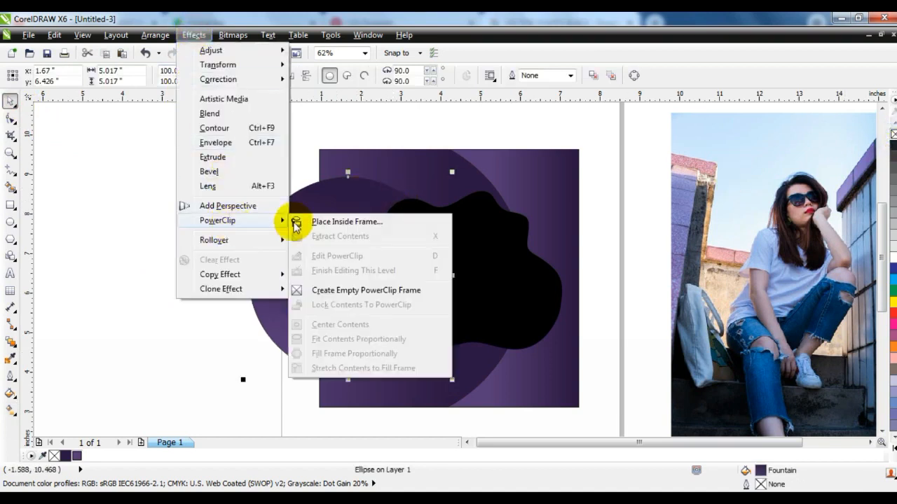
left_click(329, 220)
left_click(411, 150)
Step: Move the woman's photo closer to the square's right side
scroll(427, 318, "up", 1)
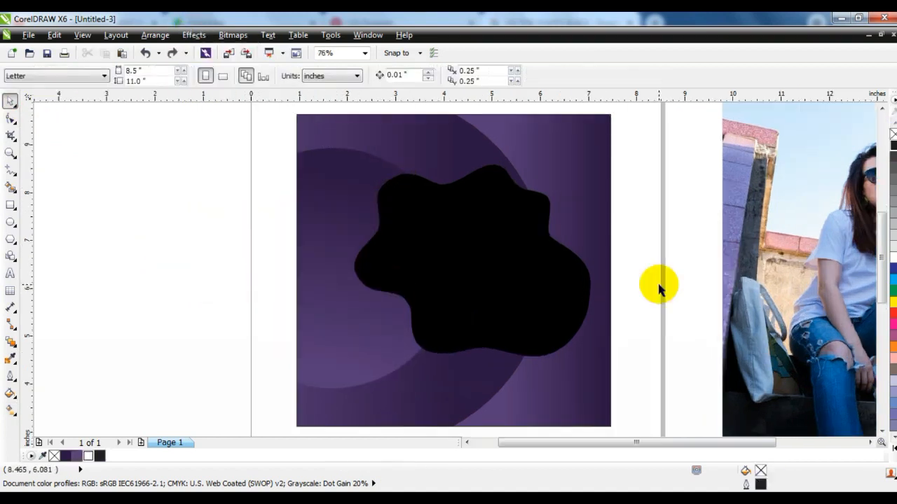
left_click(779, 287)
left_click_drag(779, 286, 729, 288)
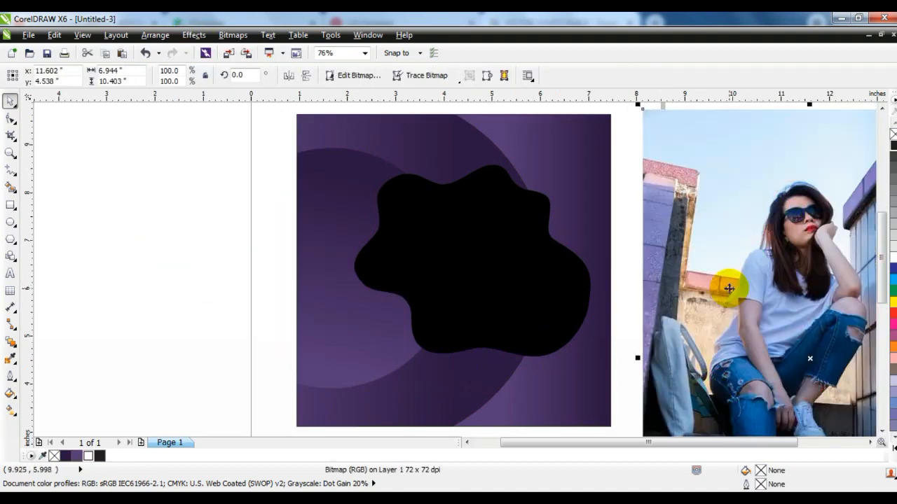
Step: Copy and paste the black organic shape and place the copy to the left of the square
left_click(483, 291)
right_click(483, 290)
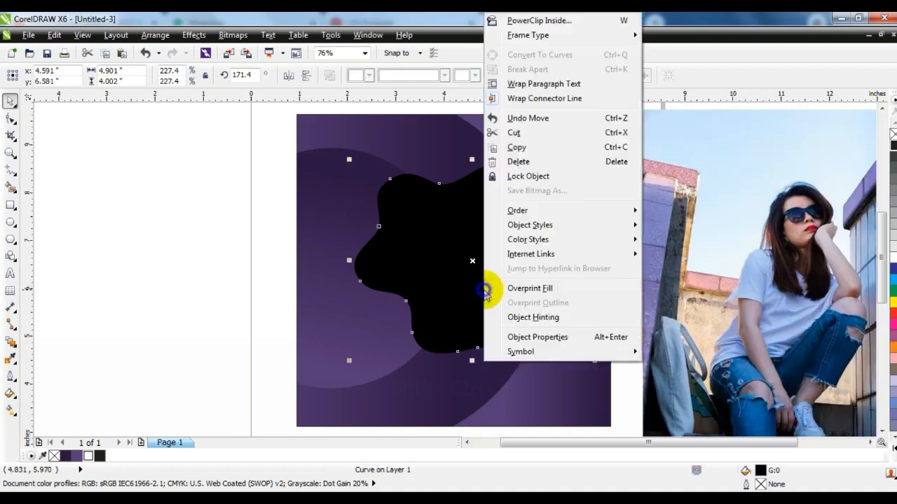
left_click(514, 146)
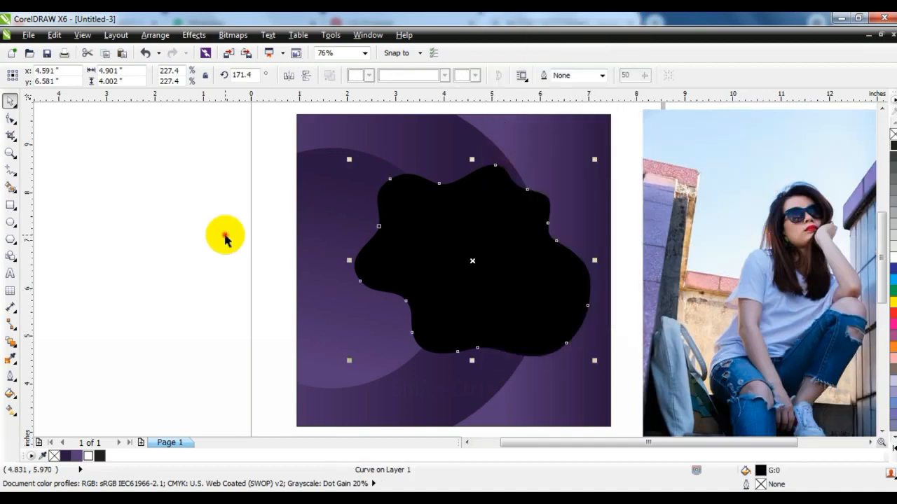
right_click(226, 214)
left_click(244, 300)
left_click_drag(512, 259, 161, 270)
Step: PowerClip the woman's photo inside the black organic shape on the square
left_click(728, 251)
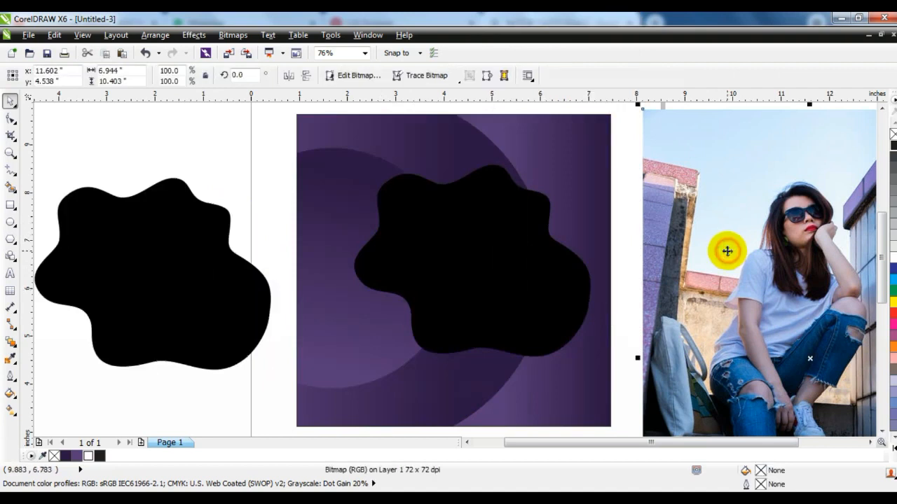
left_click(199, 35)
mouse_move(249, 223)
left_click(313, 225)
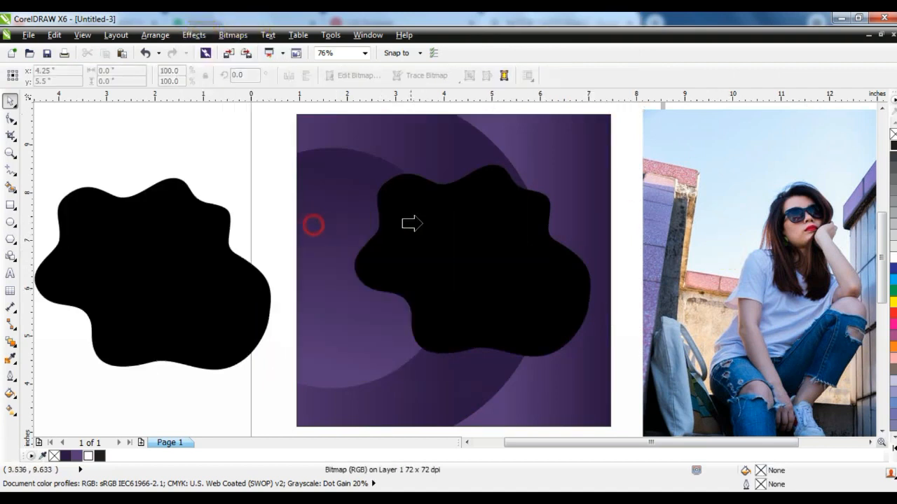
left_click(413, 224)
Step: Edit the PowerClip contents to move the photo down until the woman's head and upper body fill the organic shape
right_click(493, 251)
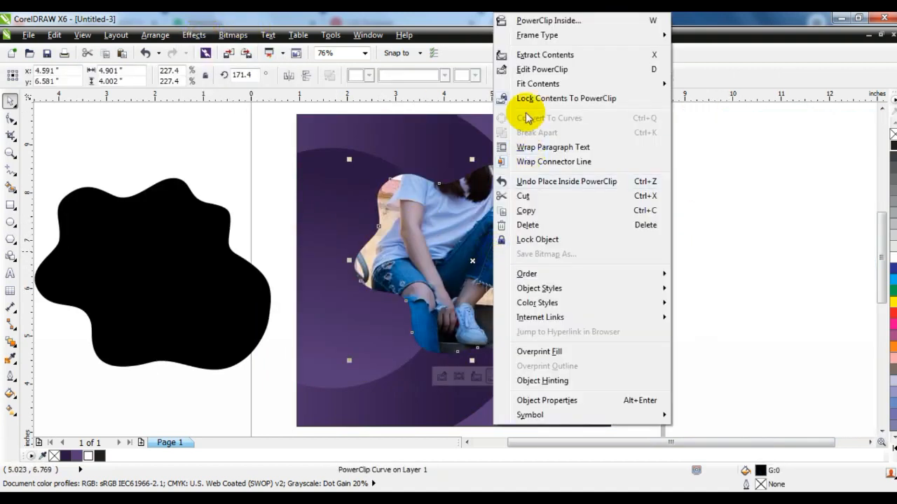
left_click(528, 72)
left_click_drag(509, 219, 504, 283)
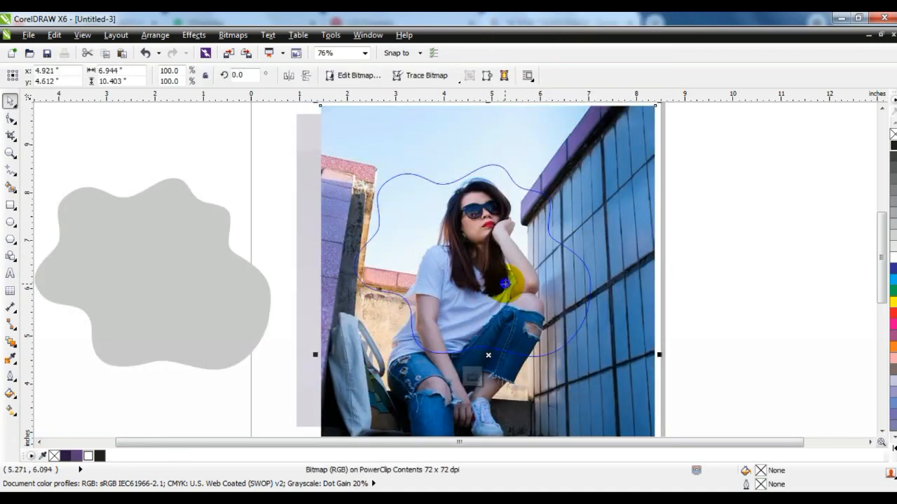
right_click(504, 284)
left_click(543, 96)
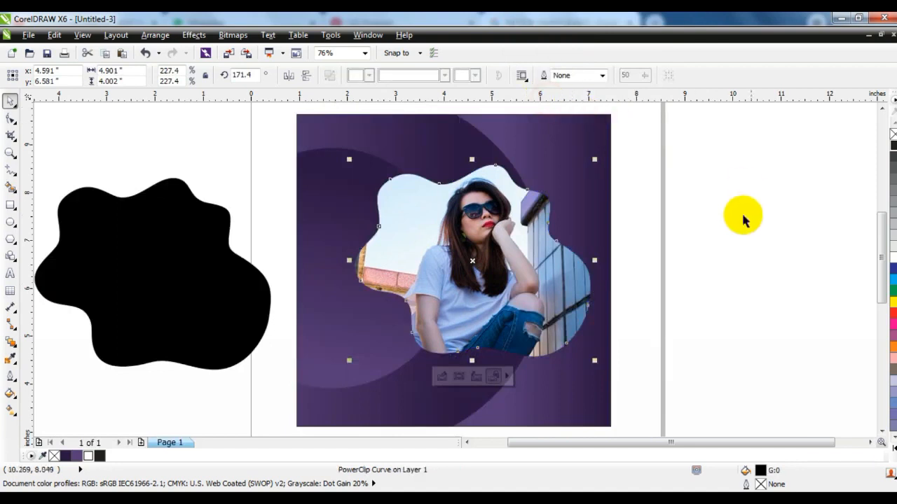
left_click(739, 219)
Step: Give the black shape copy beside the square a red outline 6 pt wide
left_click(224, 285)
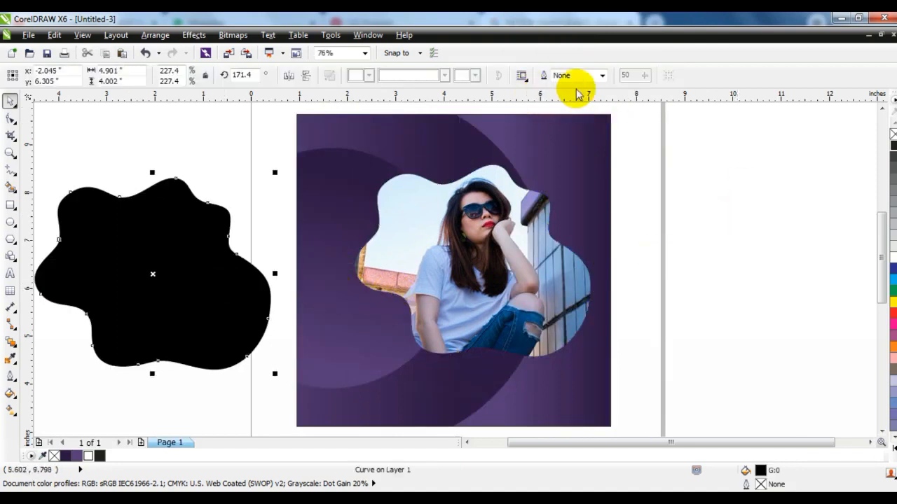
right_click(892, 315)
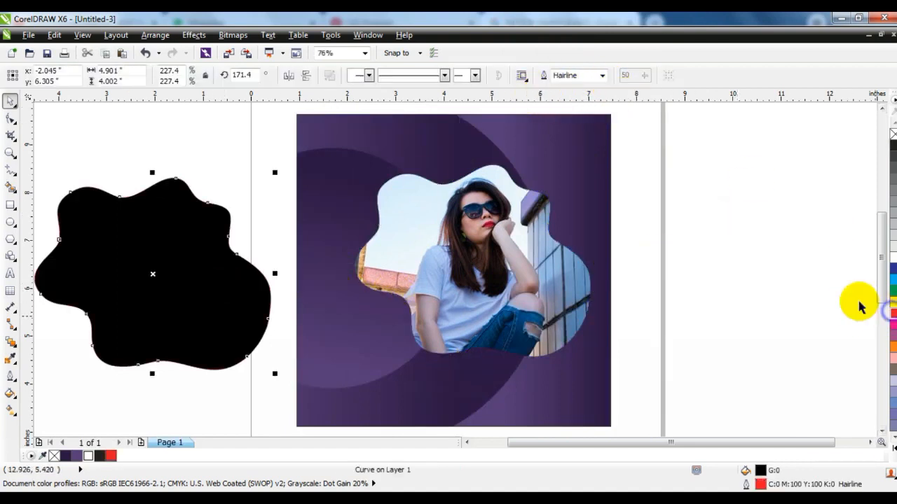
left_click(602, 75)
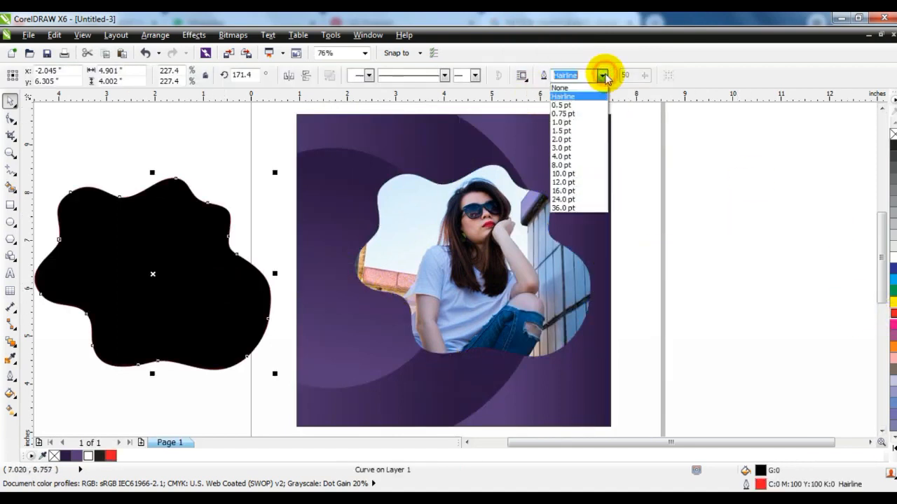
left_click(564, 166)
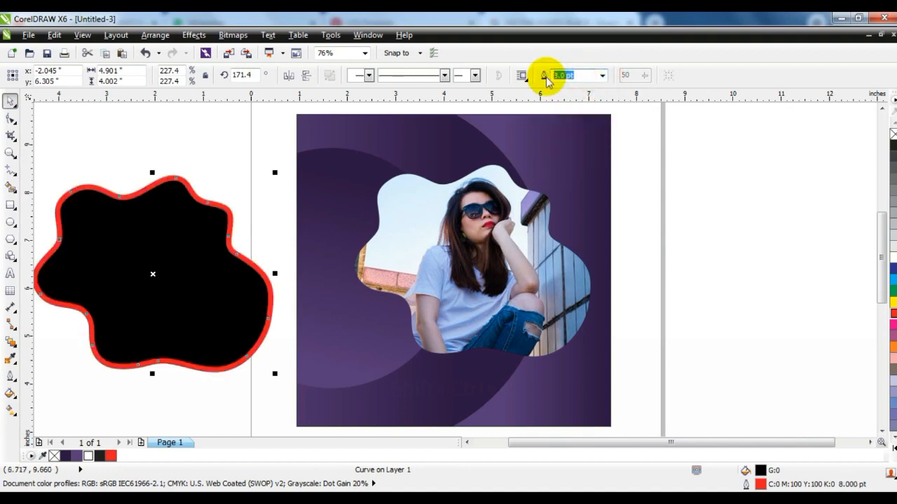
type("6")
key("Return")
Step: Convert the red outline to a separate object and delete the black shape inside it
left_click(155, 35)
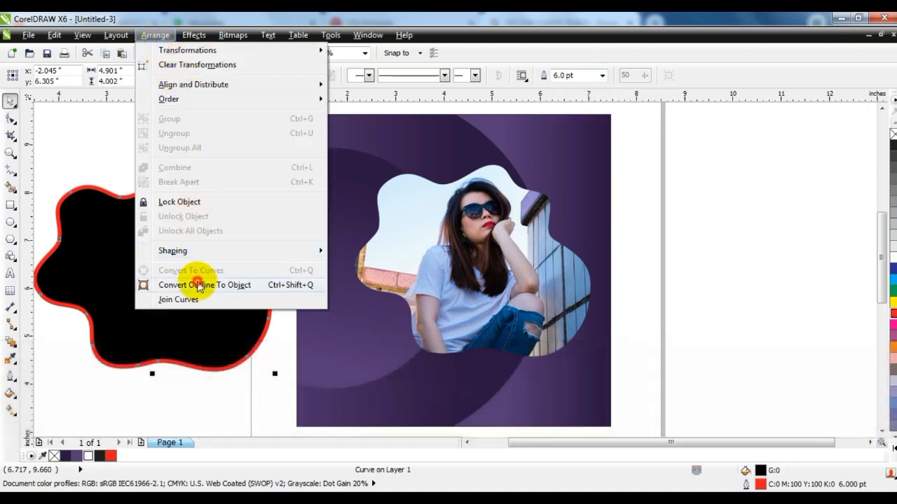
left_click(198, 284)
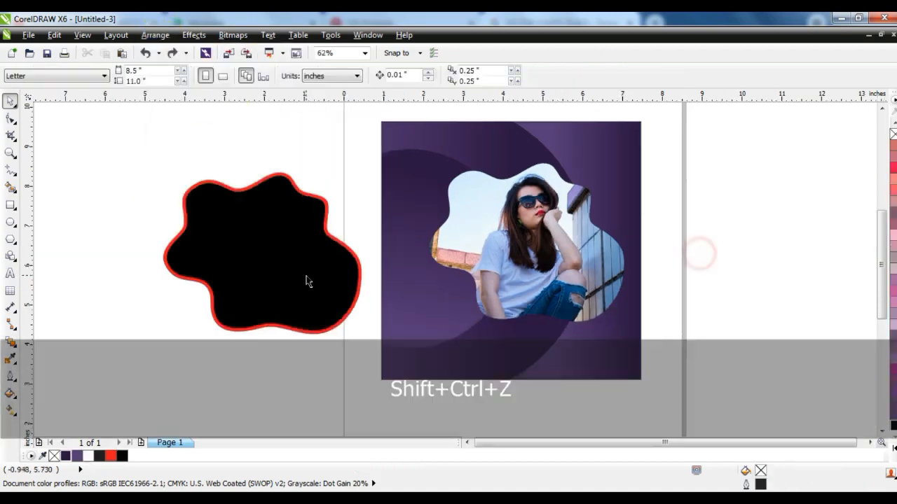
left_click_drag(306, 278, 121, 301)
key("Delete")
Step: Fill the separated outline with dark purple, move it over the edge of the photo shape and bring it to the front
left_click(303, 329)
left_click(66, 455)
left_click_drag(333, 339, 594, 316)
key("shift")
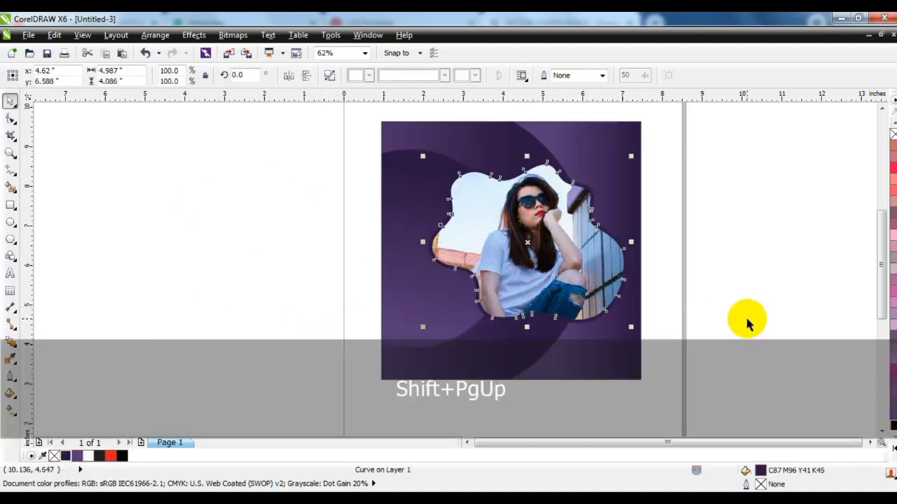
Step: Duplicate the dark purple outline around the photo shape in place
key("shift+F2")
key("Escape")
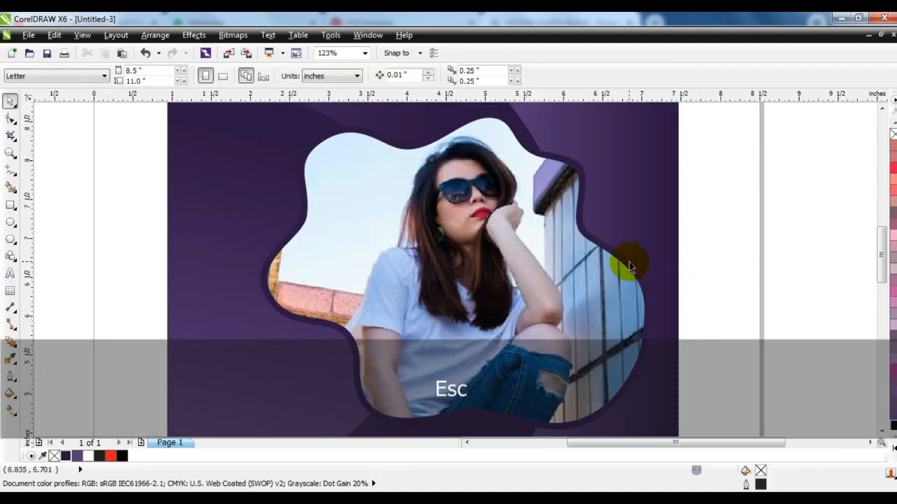
left_click(629, 266)
key("KP_Add")
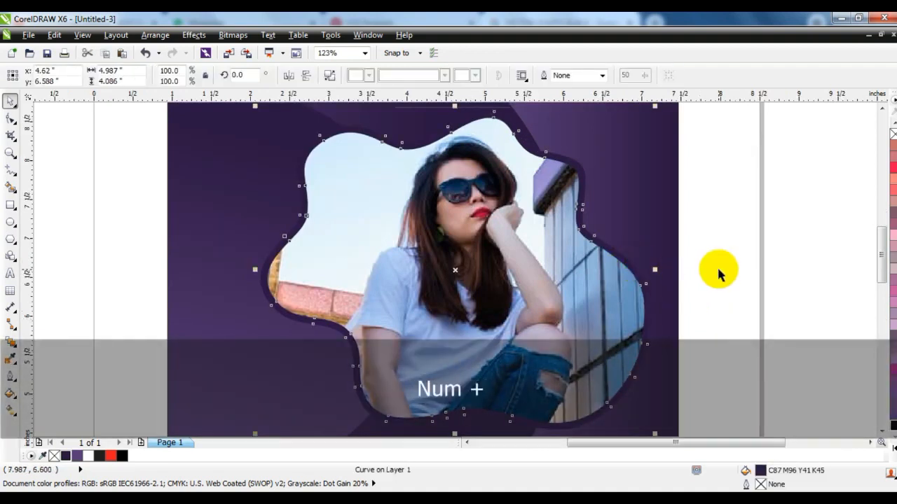
Step: Fill the duplicated outline with white and offset it slightly up and to the right of the dark purple outline
left_click(89, 456)
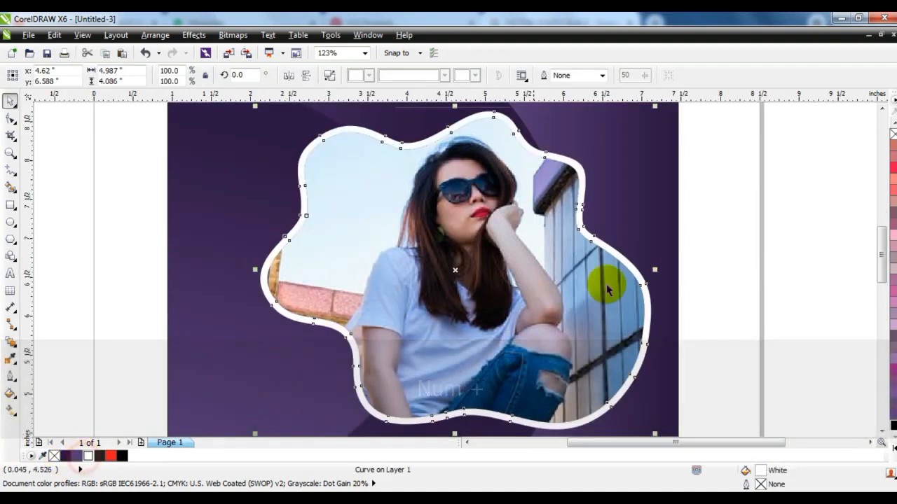
left_click_drag(601, 241, 600, 234)
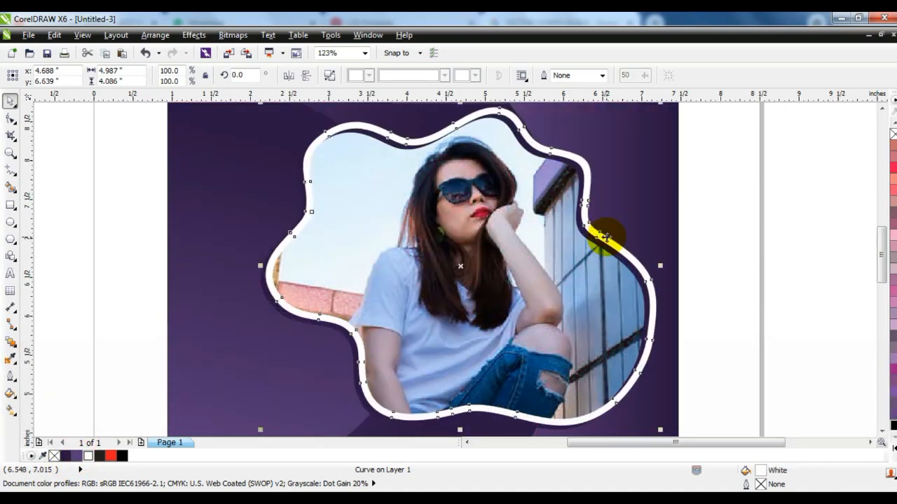
left_click(711, 241)
scroll(711, 240, "down", 1)
key("Escape")
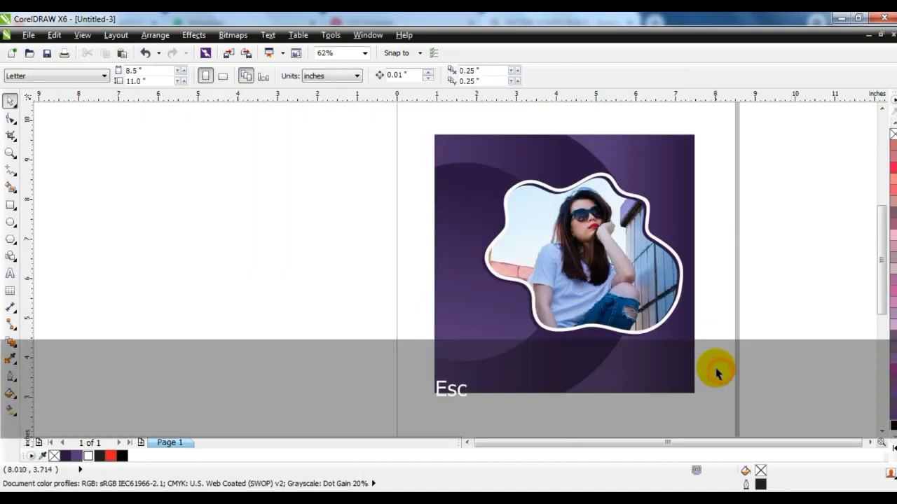
Step: Add the two-line text "FASHION SALE" beside the square in CentraleSans XBold and enlarge it to about 66.8 pt
left_click(11, 273)
left_click(92, 241)
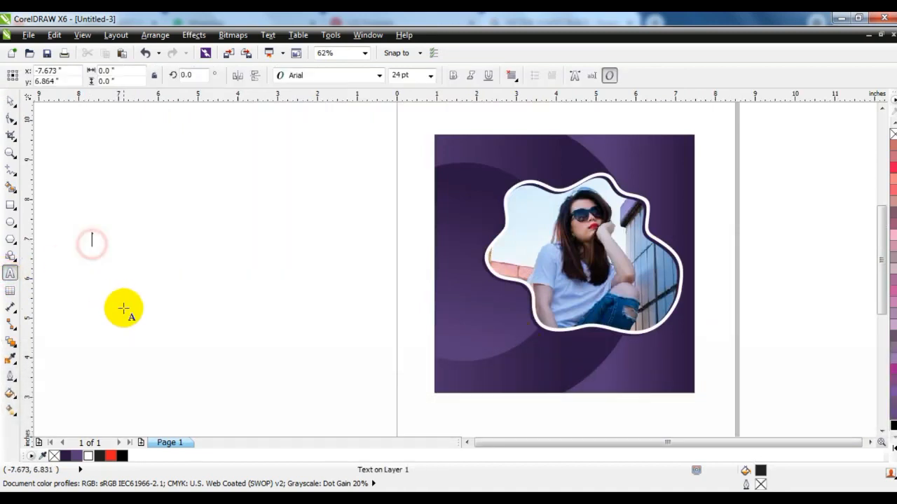
type("FASHION")
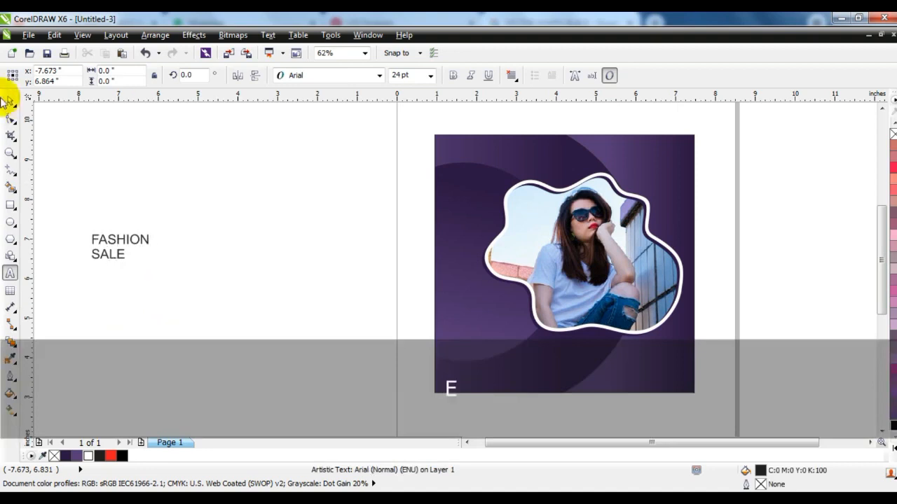
left_click(354, 75)
left_click(336, 102)
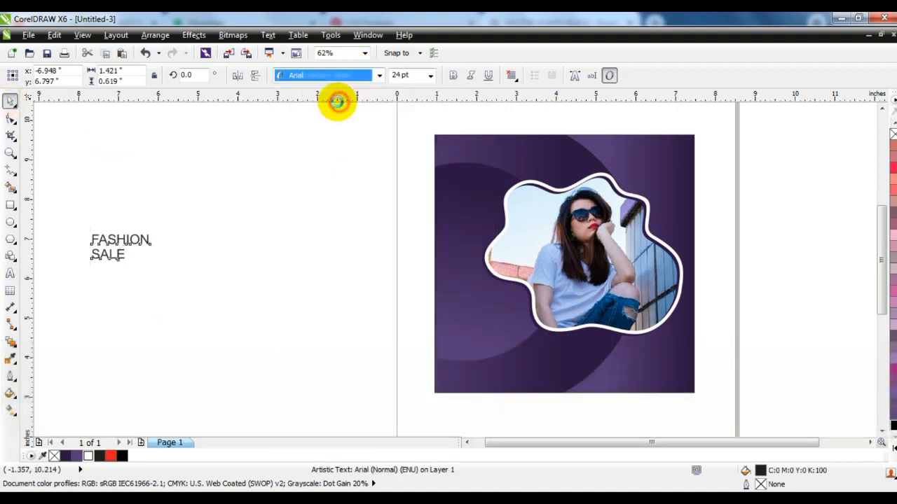
left_click_drag(158, 228, 268, 168)
Step: Tighten the line spacing between FASHION and SALE
left_click(11, 118)
left_click(85, 264)
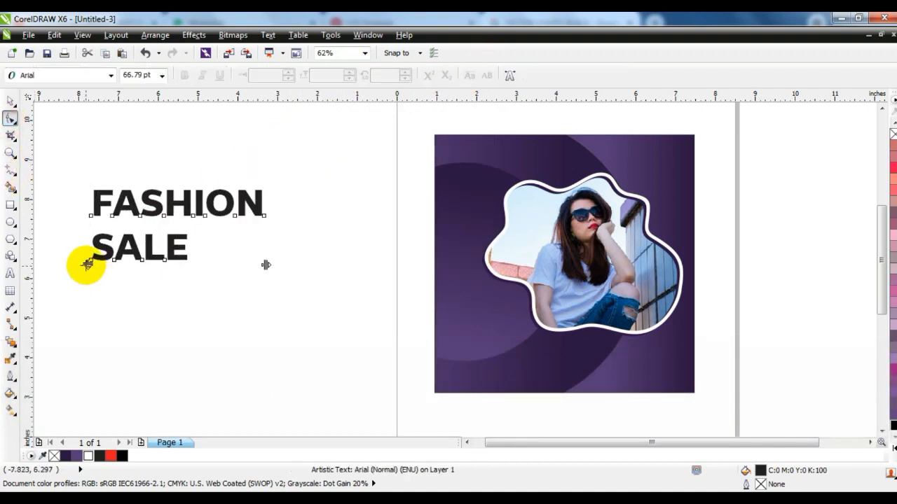
left_click_drag(84, 251, 84, 242)
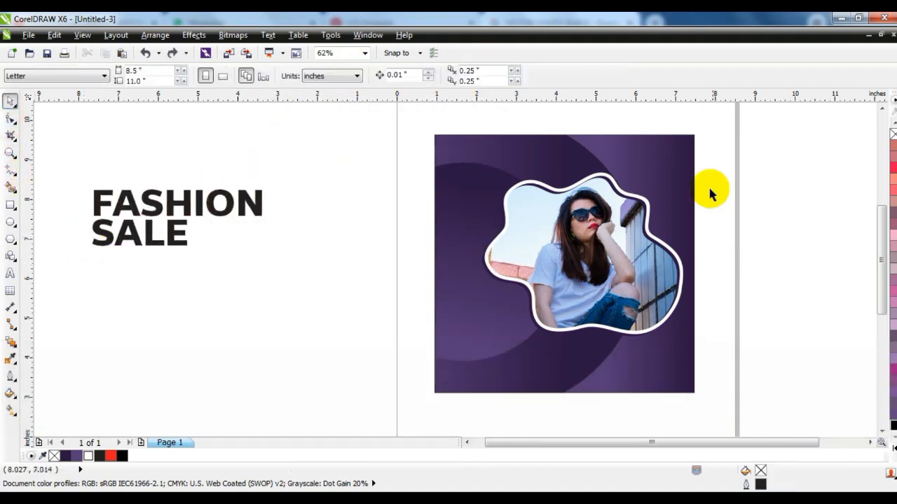
Step: Move the photo shape and its outlines together lower within the purple square
left_click_drag(724, 158, 449, 372)
left_click_drag(620, 257, 627, 281)
left_click(739, 274)
Step: Place the FASHION SALE text above the photo on the square, fill it with white and skew it to slant right
left_click_drag(229, 214, 578, 171)
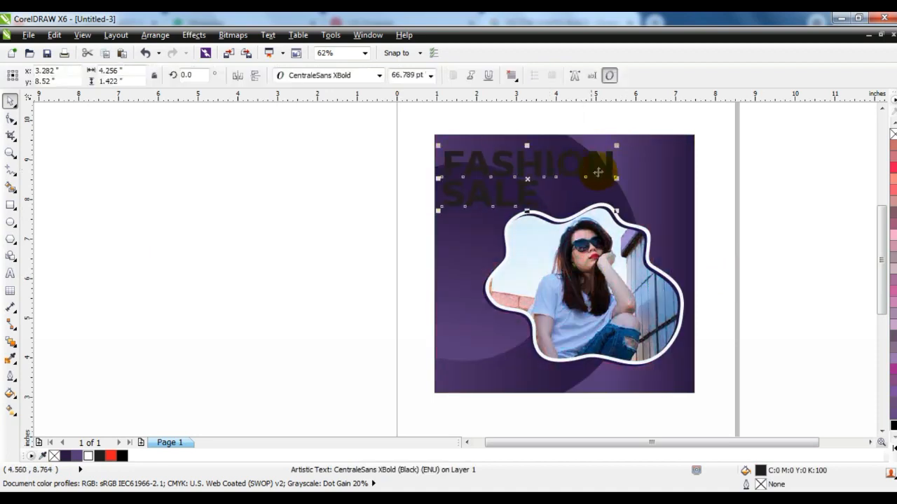
left_click_drag(90, 457, 542, 148)
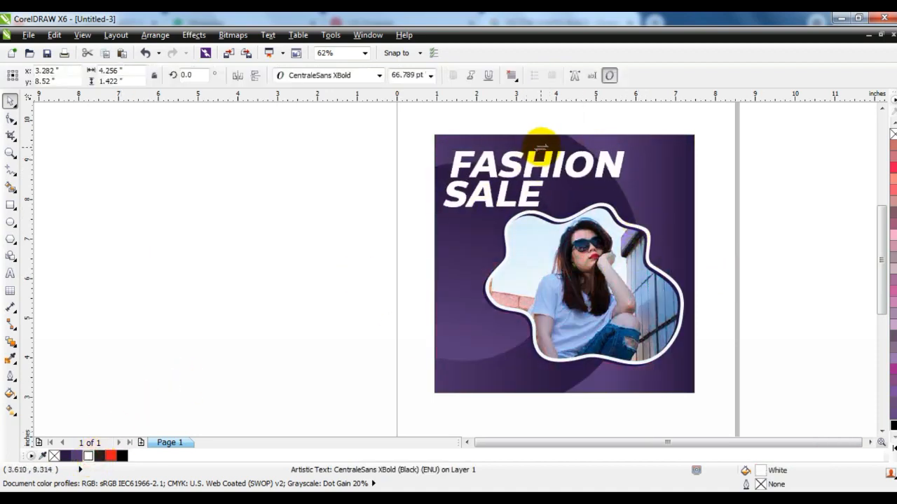
left_click(550, 164)
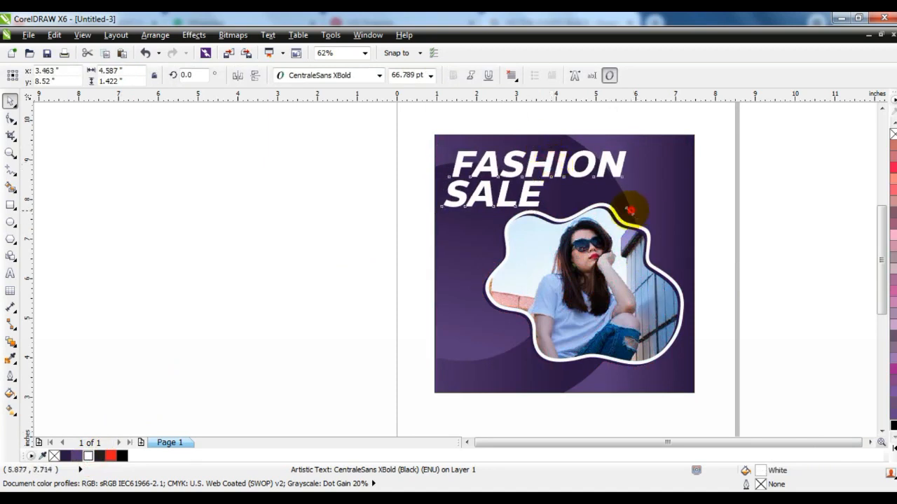
Step: Shrink the slanted FASHION SALE text to about 46.2 pt and position it in the square's upper-left area
left_click_drag(630, 210, 600, 203)
left_click_drag(538, 168, 538, 173)
left_click_drag(599, 204, 581, 201)
left_click_drag(516, 165, 516, 171)
Step: Color only the letters FAS of the heading orange (C0 M60 Y100 K0)
left_click(10, 276)
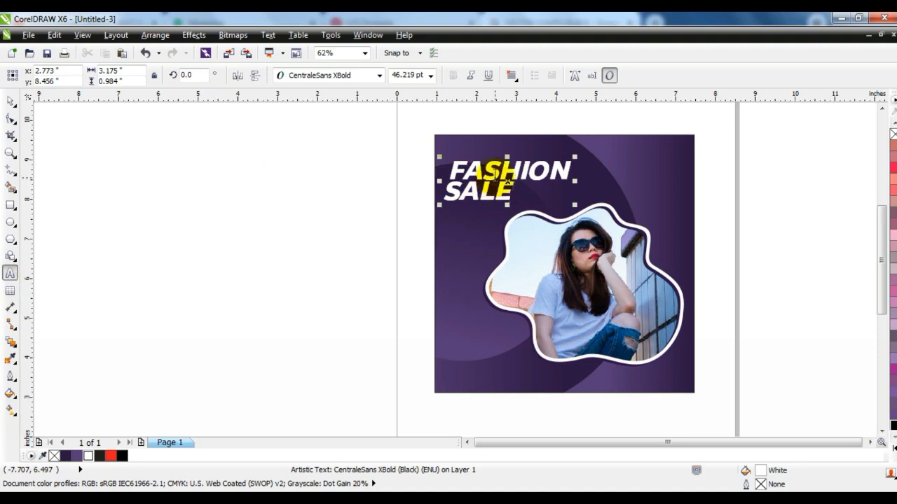
left_click_drag(499, 170, 454, 170)
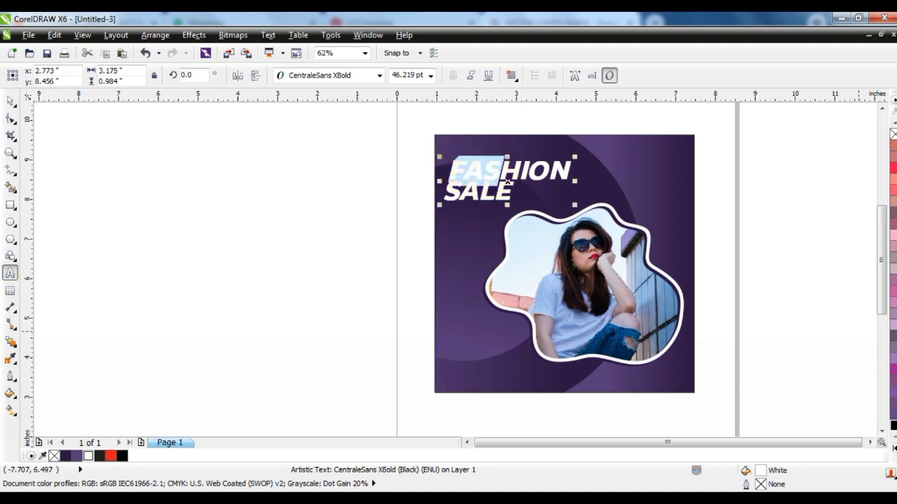
left_click(890, 443)
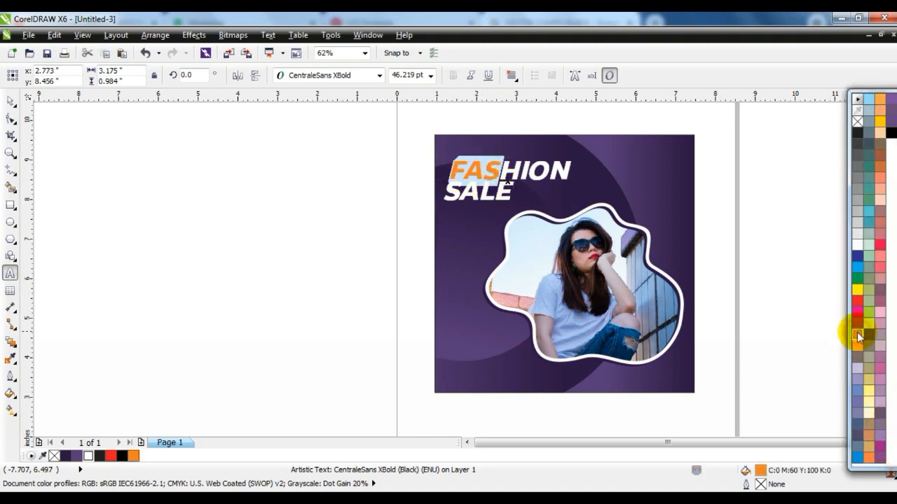
left_click(10, 101)
left_click(194, 252)
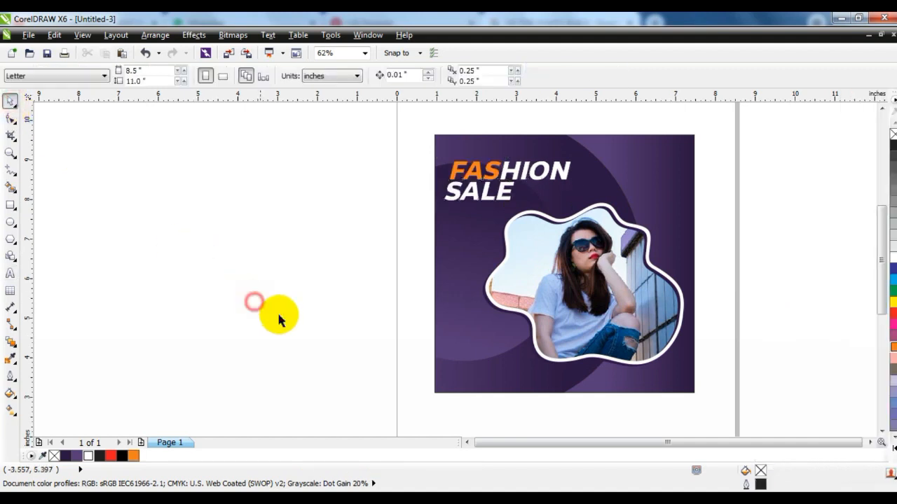
left_click(9, 153)
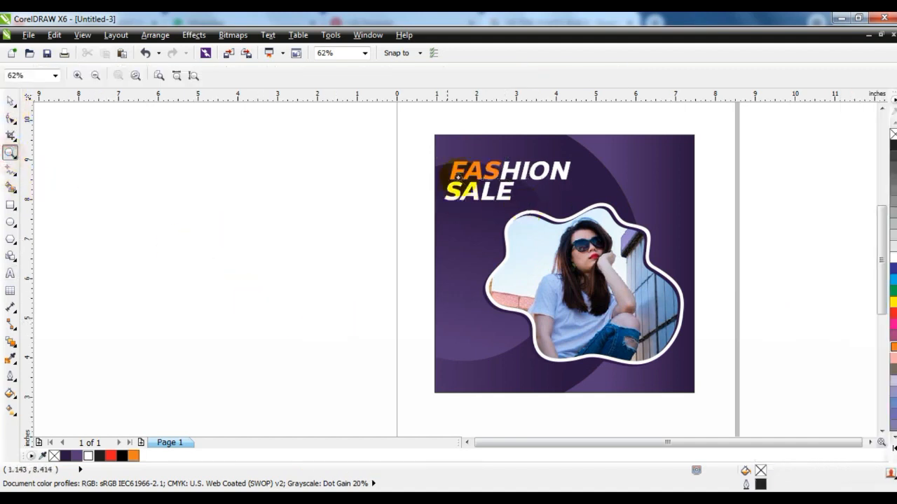
left_click_drag(421, 126, 694, 386)
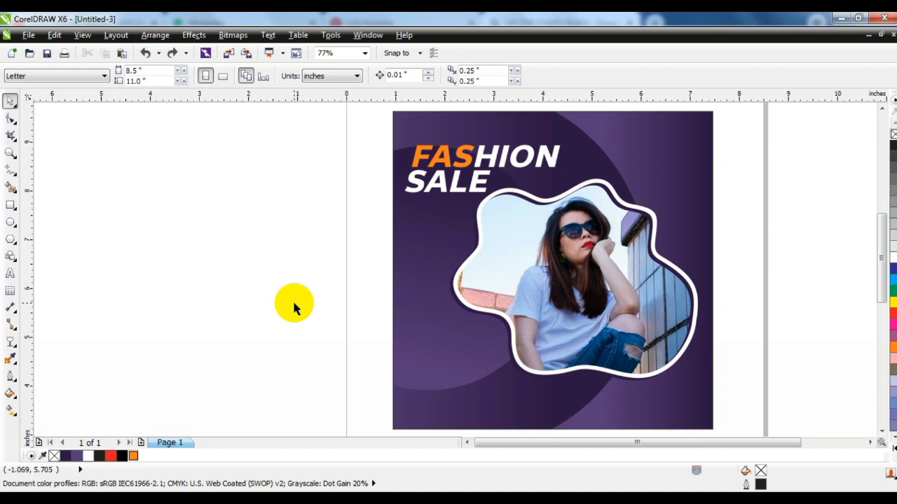
left_click(11, 221)
left_click_drag(158, 161, 162, 166, "ctrl")
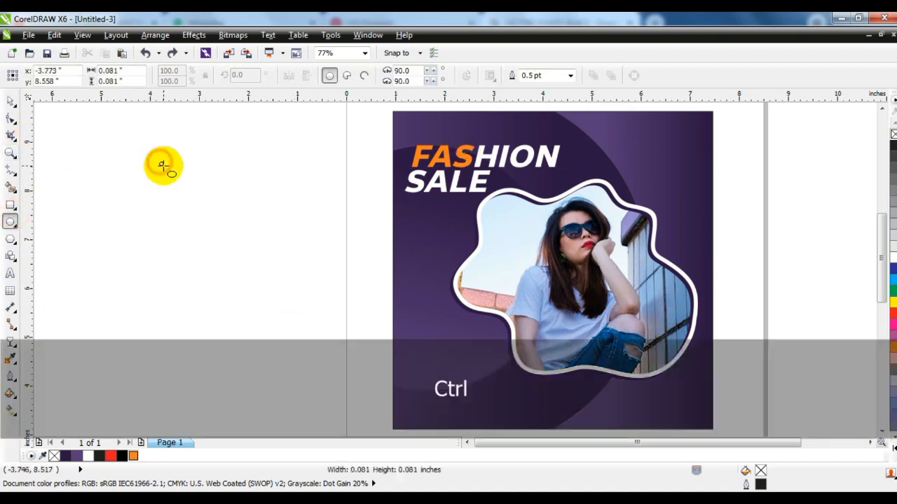
left_click(10, 153)
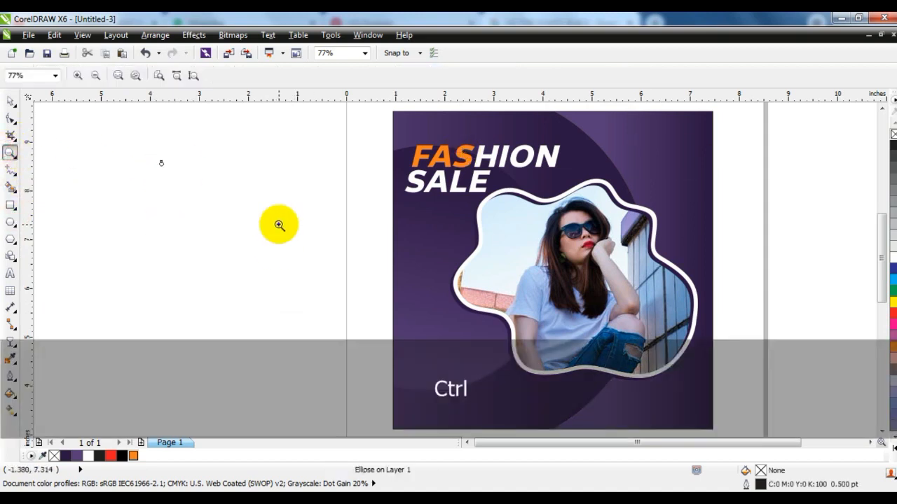
left_click(11, 100)
key("ctrl+z")
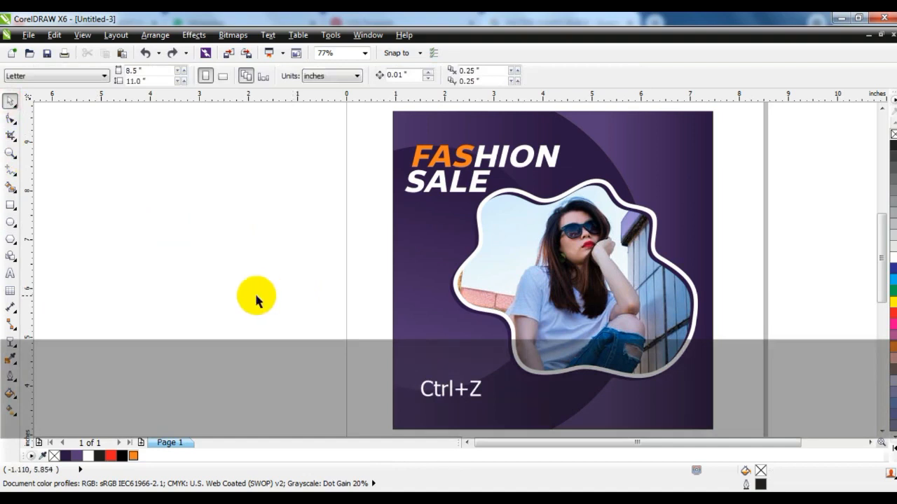
Step: Draw a circle about 0.108 in wide on the empty area beside the square, fill it orange and remove its outline
left_click(11, 223)
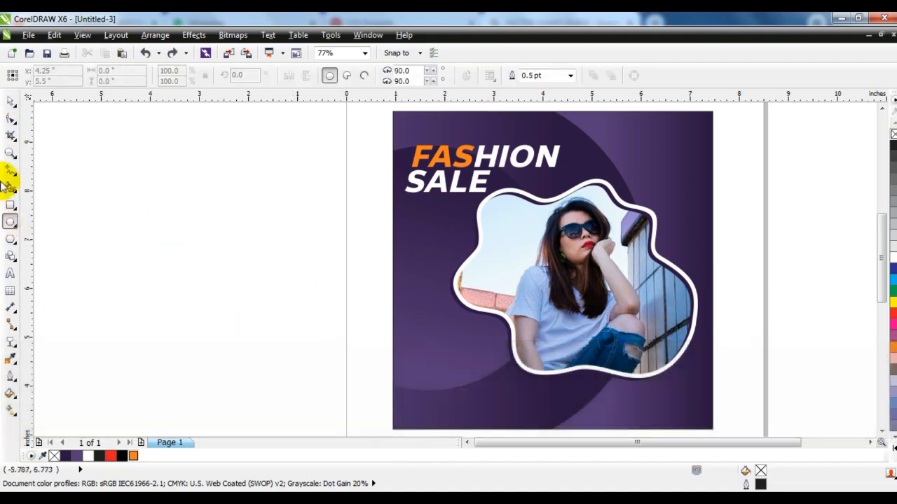
left_click(127, 188, "ctrl")
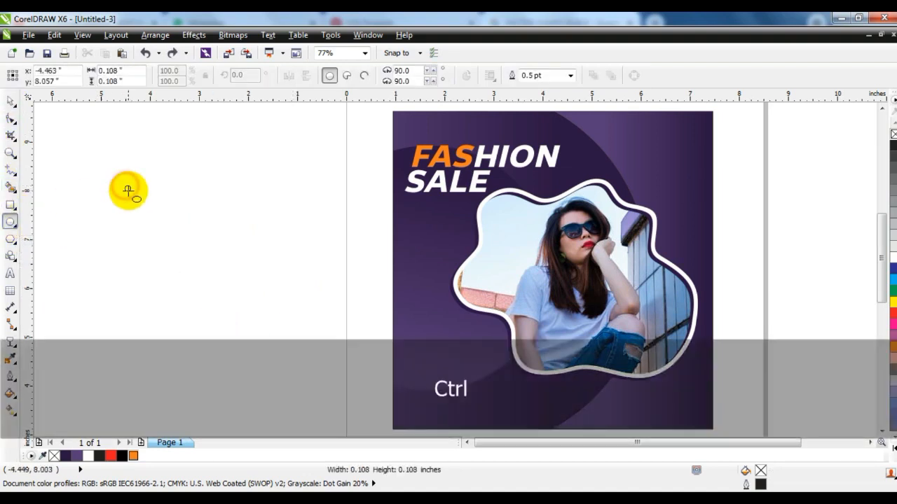
key("shift+F2")
left_click(11, 100)
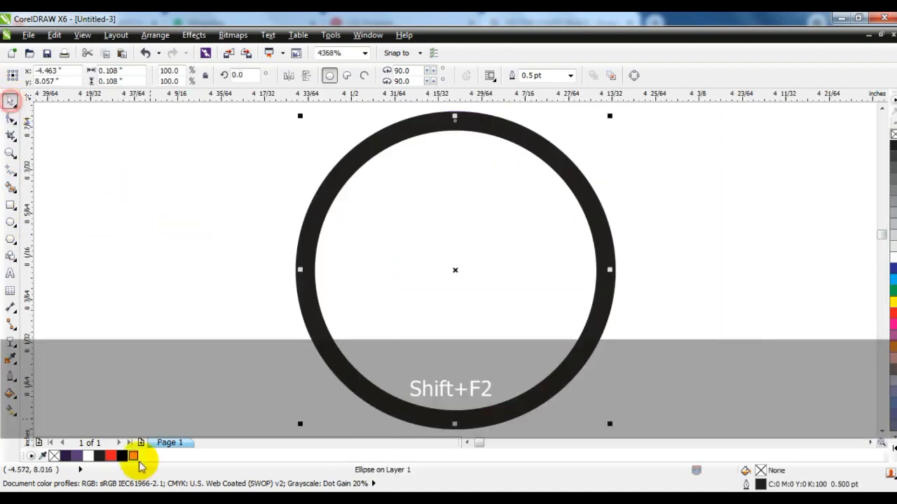
left_click(133, 457)
key("F3")
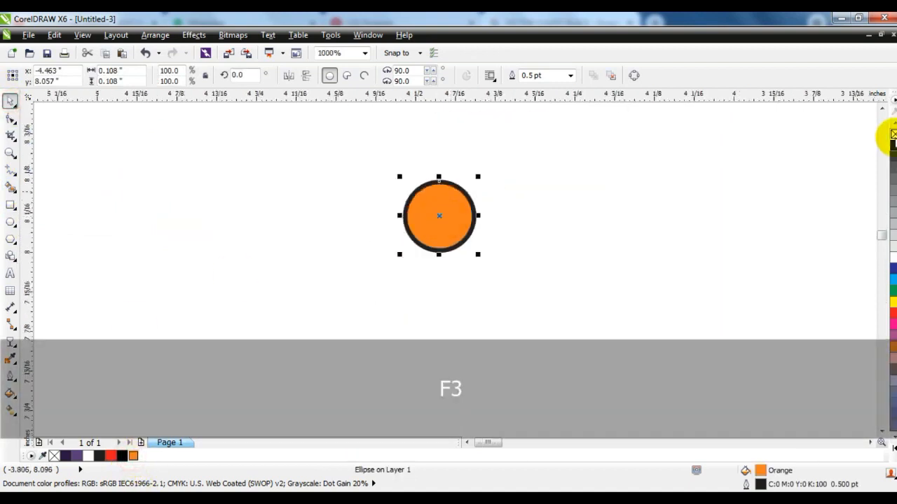
right_click(893, 133)
Step: Shrink the orange circle to about 0.083 in and repeat copies to its right to make a row of four dots
left_click_drag(477, 255, 543, 223)
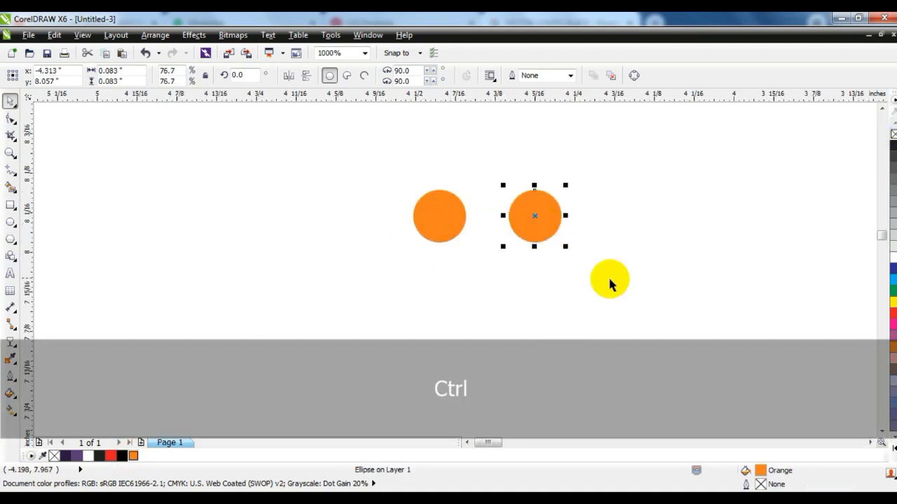
key("ctrl+r")
key("ctrl+r")
key("ctrl+r")
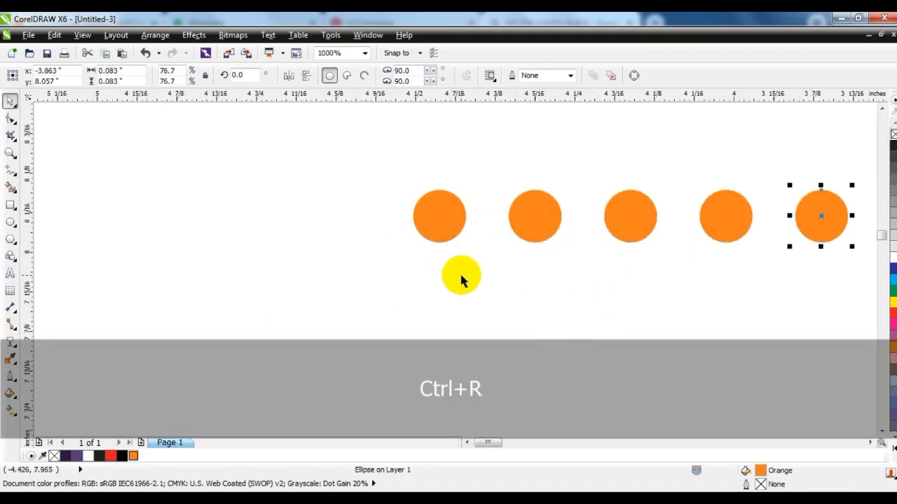
key("ctrl+z")
key("F3")
Step: Copy the row of dots straight down and repeat it to build a grid of five rows
left_click_drag(689, 280, 482, 273)
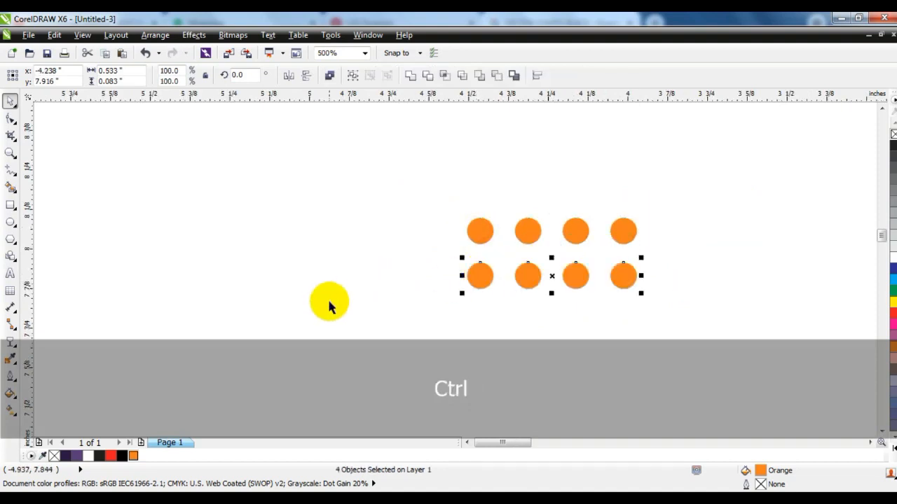
key("ctrl+r")
key("ctrl+r")
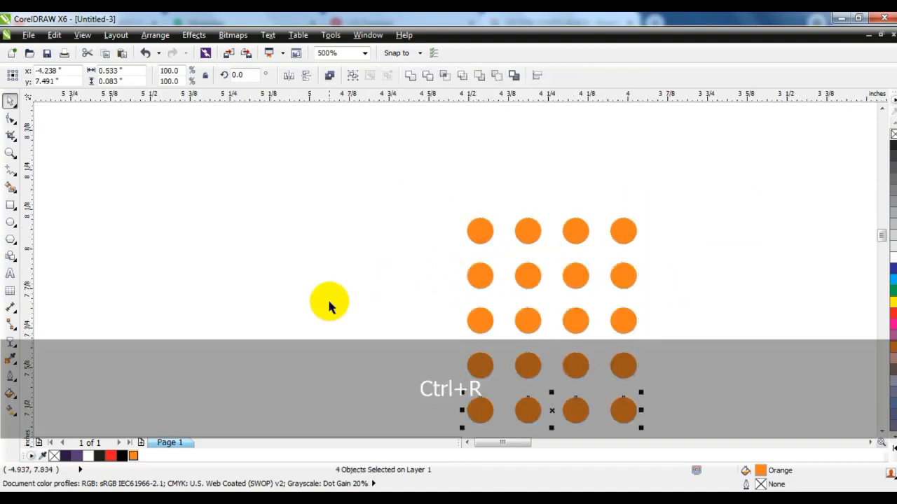
key("ctrl+r")
key("F3")
Step: Weld all the orange dots into one object and place it in the square's upper-right corner
left_click_drag(337, 176, 503, 314)
left_click(411, 76)
key("F4")
left_click_drag(178, 200, 719, 157)
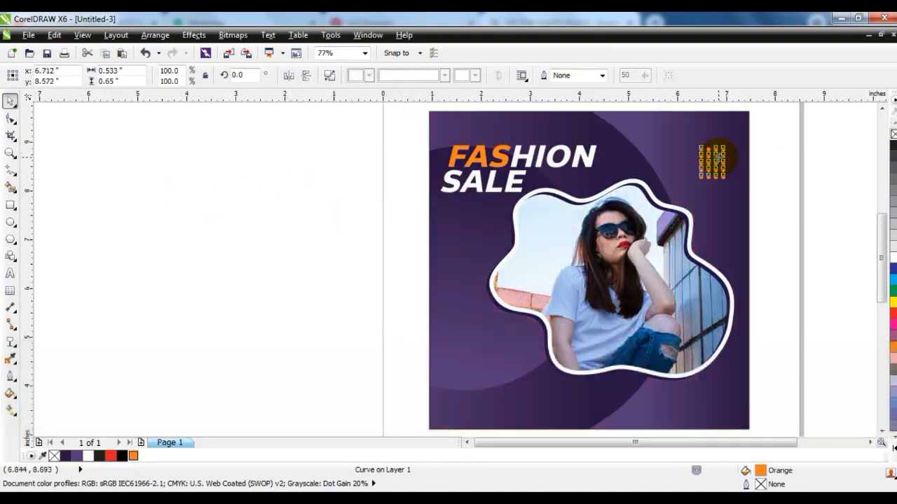
left_click(783, 183)
Step: Place a copy of the dot grid beside the photo shape's lower-left edge and fill it with white
left_click_drag(725, 164, 517, 341)
key("KP_Add")
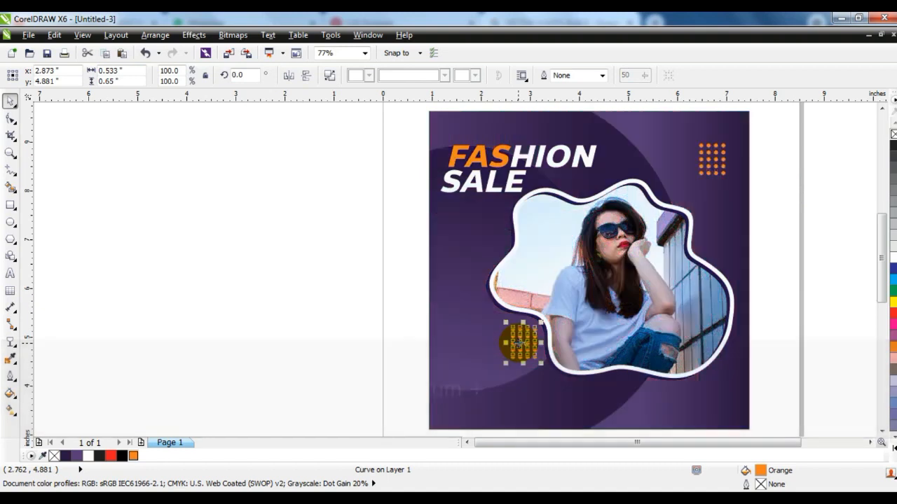
left_click(892, 257)
left_click(780, 291)
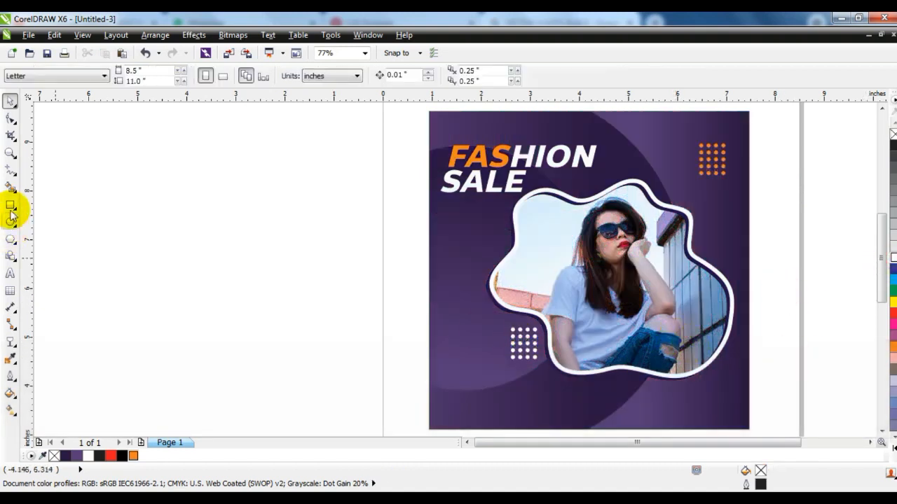
Step: Draw a rectangle about 1.24 by 0.41 in beside the square and fully round its corners to a 0.203 in radius
left_click(11, 208)
mouse_move(163, 223)
left_mouse_down()
mouse_move(223, 241)
mouse_move(143, 244)
left_mouse_up()
left_click(11, 119)
left_click(10, 102)
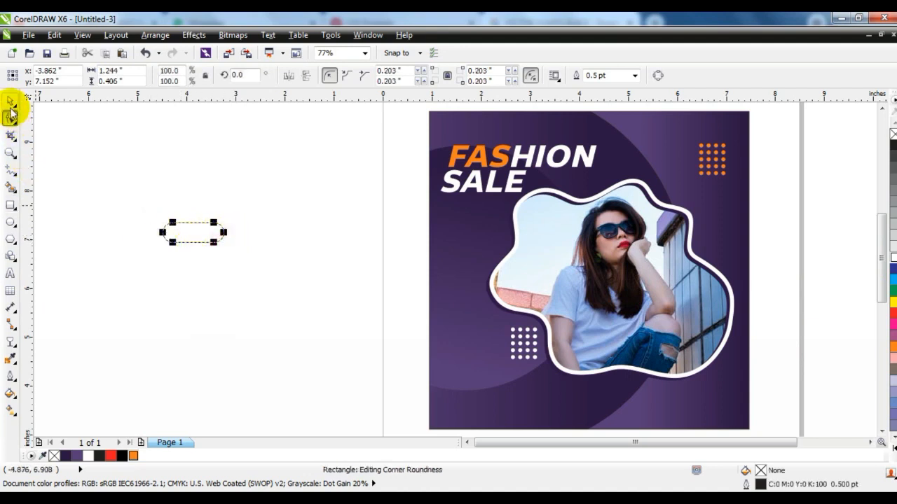
Step: Move the rounded rectangle to the square's lower-left area below the white dots and fill it orange
left_click_drag(199, 229, 479, 370)
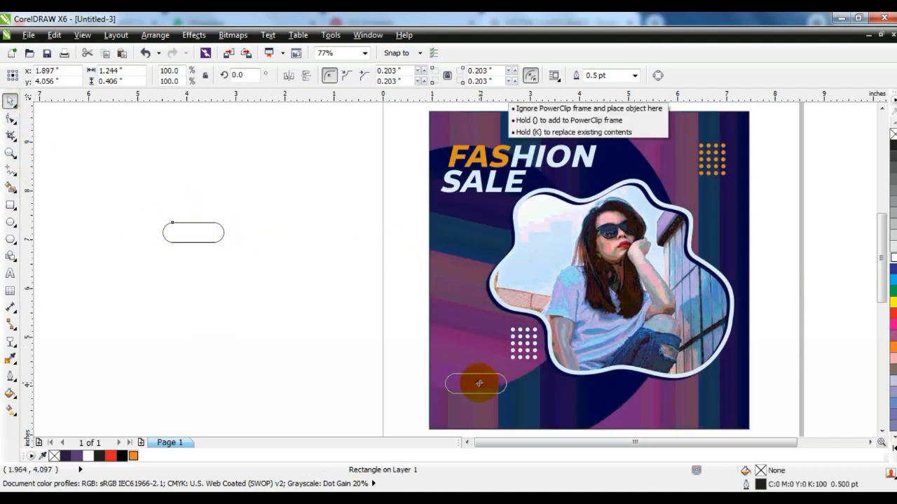
left_click_drag(479, 384, 479, 384)
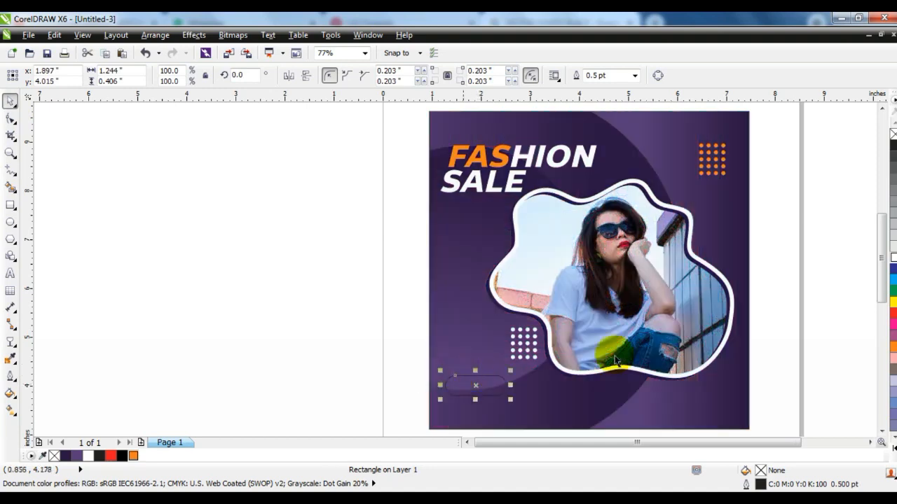
left_click(893, 346)
key("shift+F2")
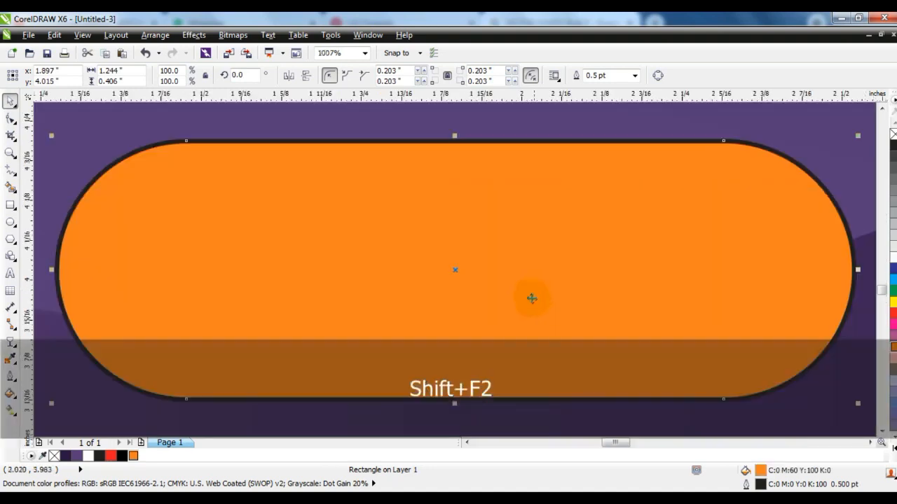
Step: Give the rounded button a vertical linear gradient fill running from red at its lower edge to orange at its upper edge
key("F3")
left_click(893, 316)
key("g")
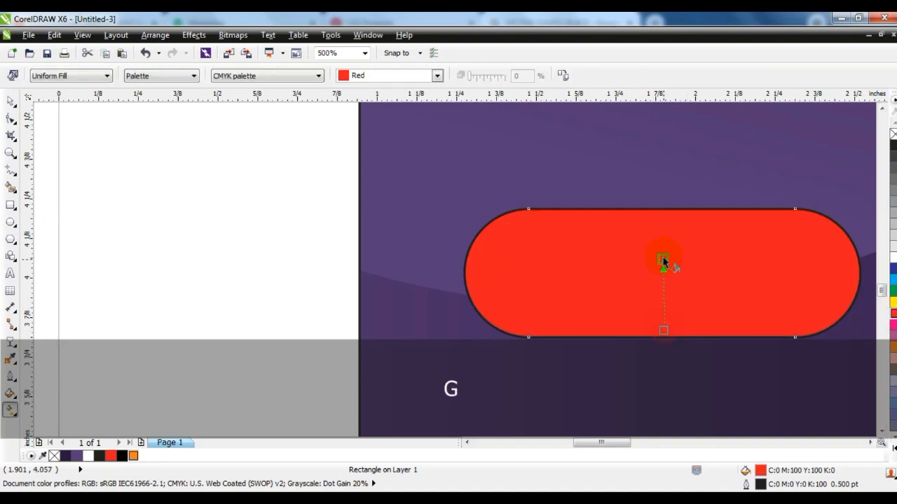
left_click_drag(666, 244, 665, 243)
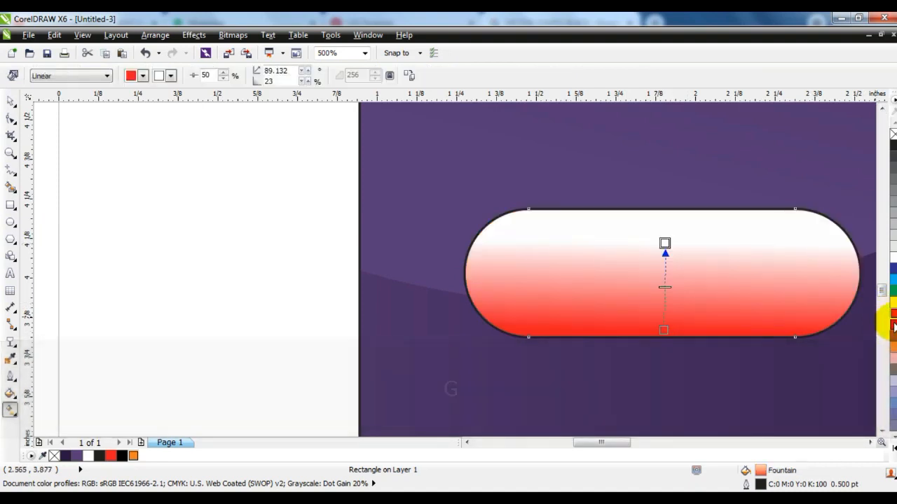
left_click_drag(664, 253, 665, 251)
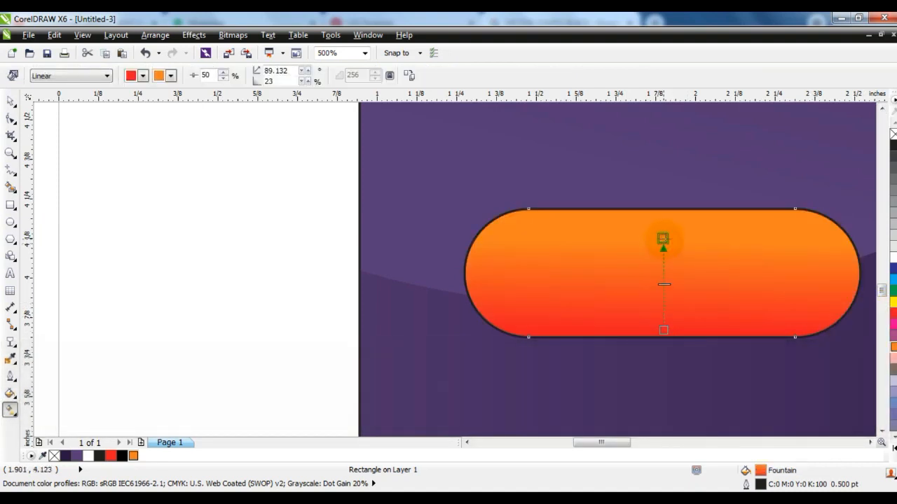
Step: Add the artistic text SHOP NOW in Arial 24 pt beside the button and make it bold
left_click(10, 273)
left_click(100, 283)
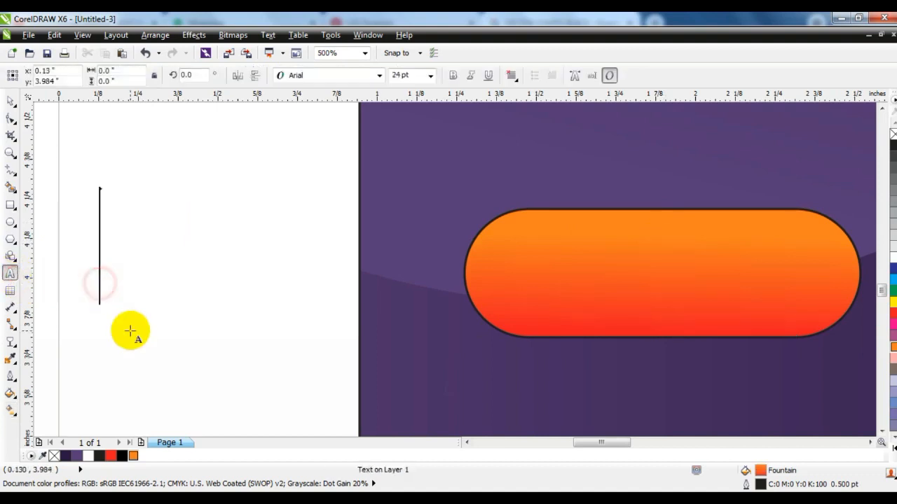
type("SHOP NOW")
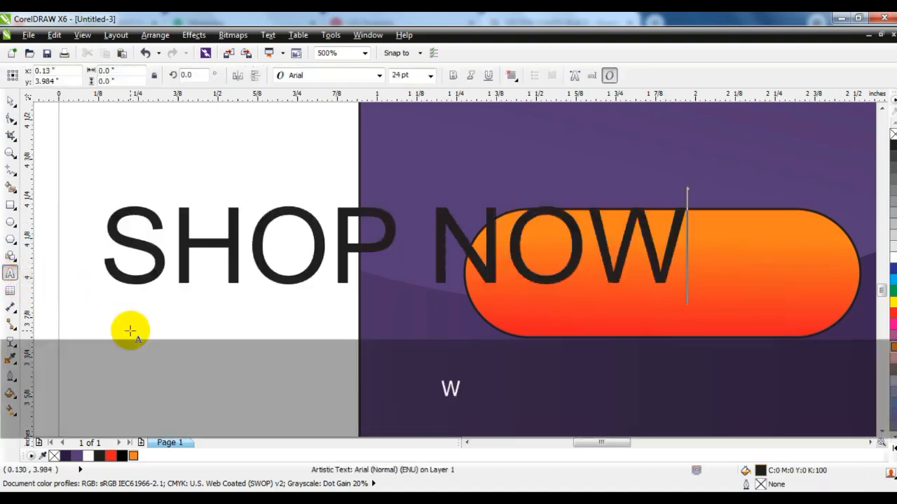
left_click(10, 105)
left_click(452, 75)
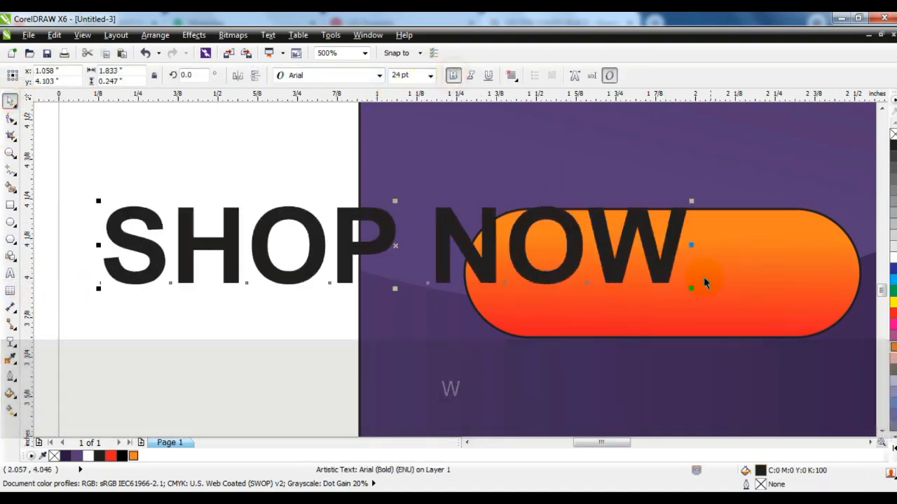
Step: Scale the SHOP NOW text down to about 10.9 pt, place it centrally on the gradient button and fill it white
left_click_drag(690, 287, 353, 262)
left_click_drag(280, 220, 699, 280)
left_click(893, 257)
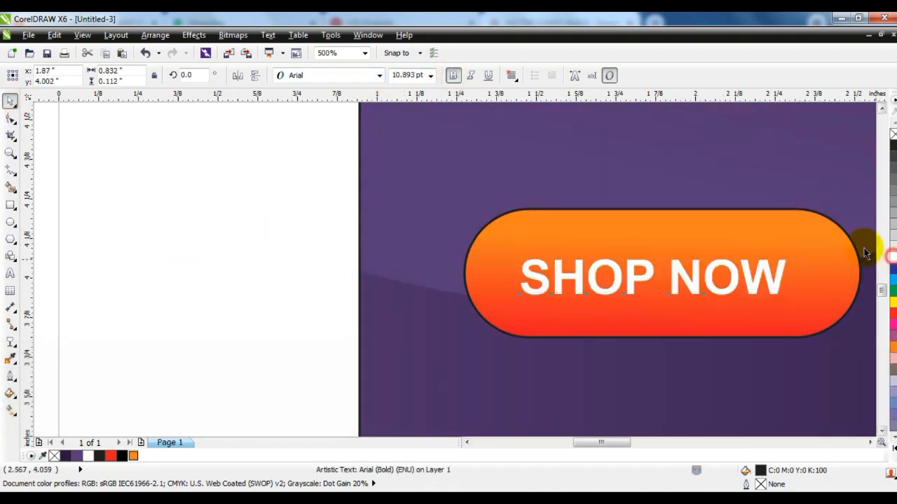
Step: Remove the outline from the button together with its SHOP NOW label
left_click(726, 156)
key("F4")
key("Escape")
left_click(362, 386)
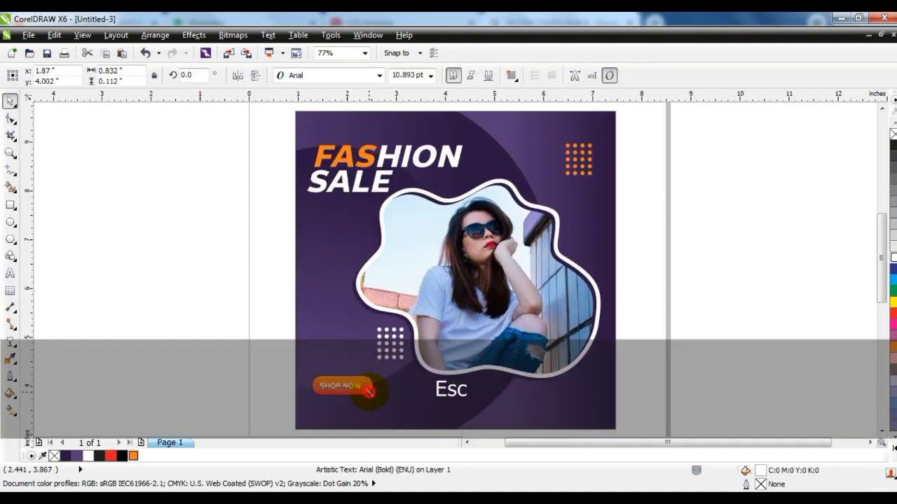
left_click(364, 395, "shift")
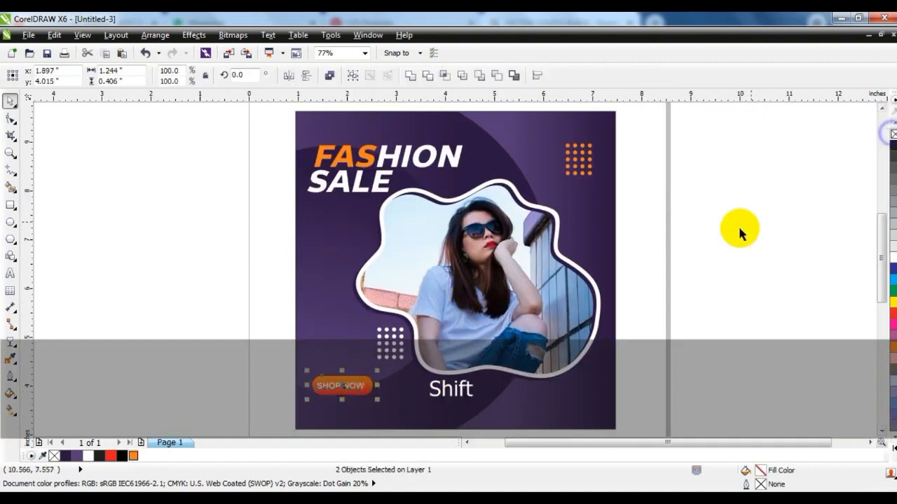
left_click(740, 230)
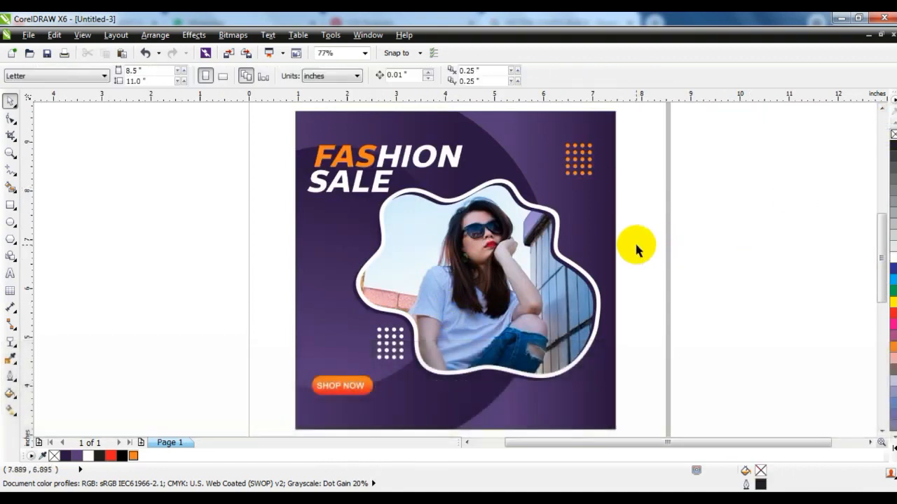
Step: Draw a white circle about 1.62 in wide over the photo shape's upper-right edge and add a concentric copy about 1.41 in wide
left_click(9, 222)
left_click_drag(75, 187, 115, 265)
left_click(11, 102)
left_click_drag(126, 229, 544, 360)
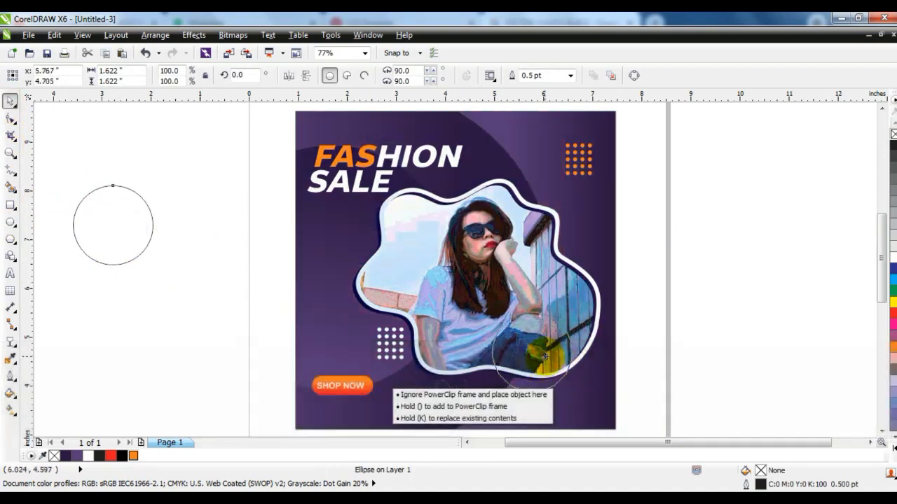
left_click_drag(544, 358, 587, 238)
left_click(892, 258)
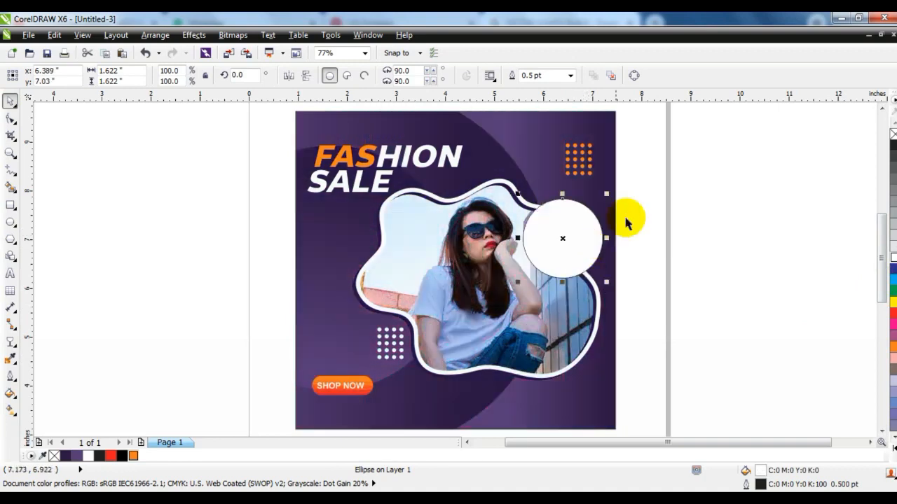
key("KP_Add")
left_click_drag(606, 197, 604, 201)
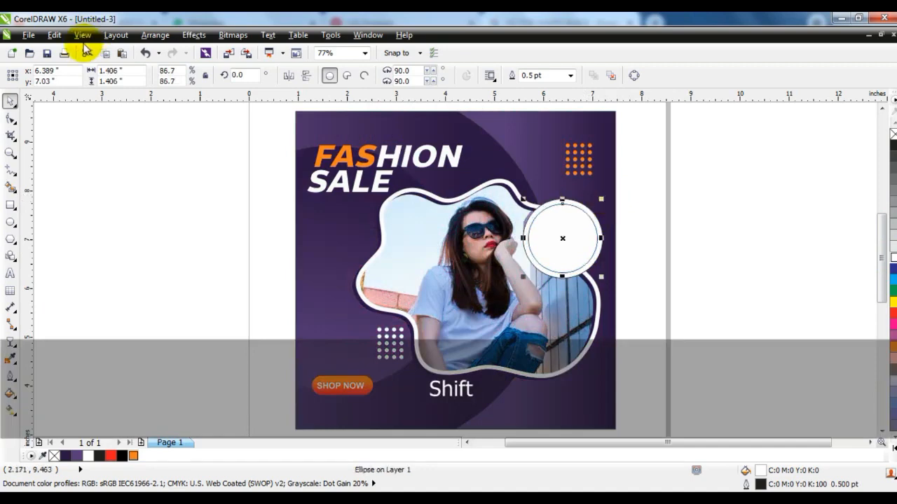
Step: Copy the button's red-to-orange gradient fill onto the inner circle and remove the outlines of both circles
left_click(56, 34)
left_click(75, 220)
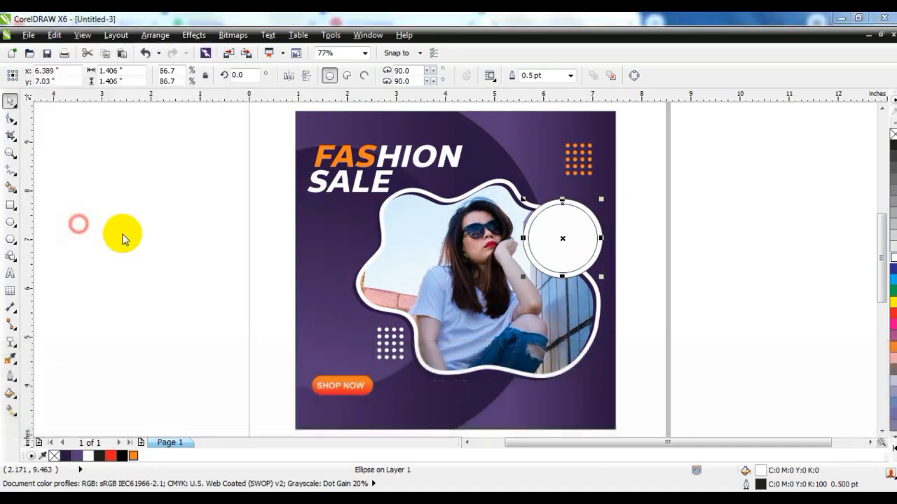
left_click(346, 246)
left_click(453, 277)
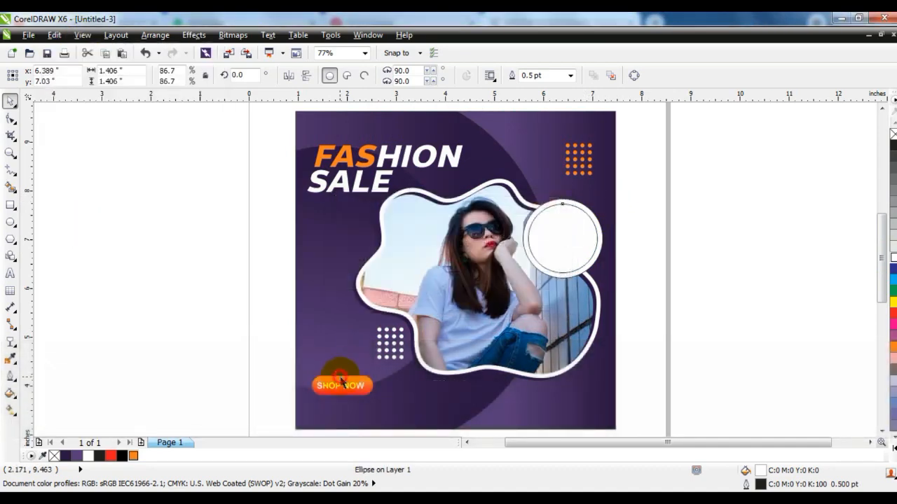
left_click(343, 381)
left_click_drag(713, 187, 516, 284)
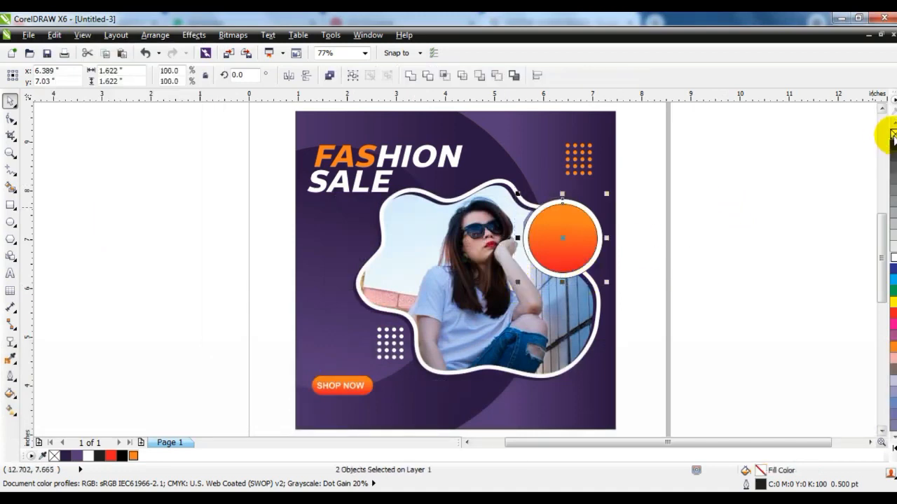
left_click(732, 213)
Step: Place an enlarged copy of the SHOP NOW text on the circle badge and change its wording to SAVE 50% on two lines
left_click_drag(363, 390, 594, 241)
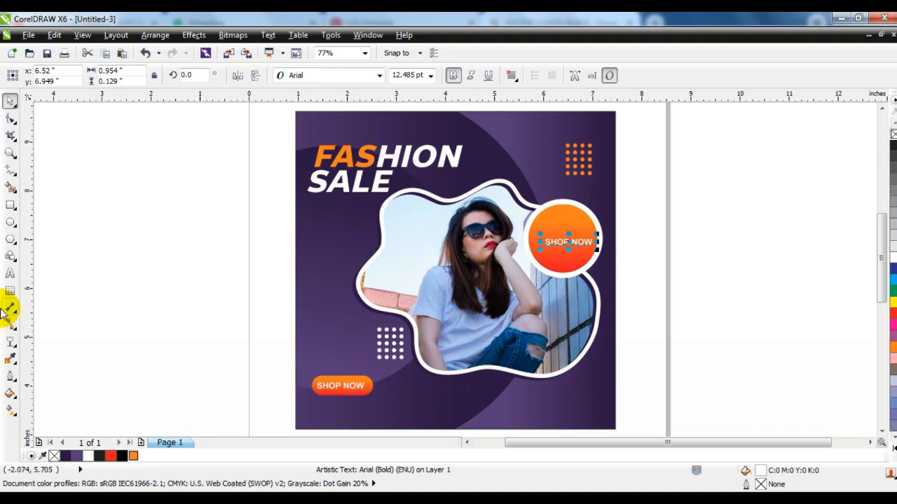
left_click(10, 275)
key("shift+Home")
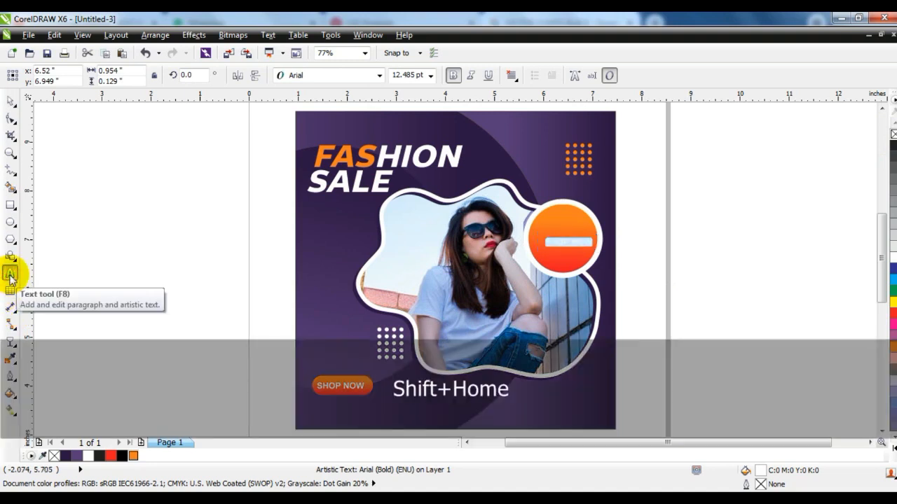
type("SAVE")
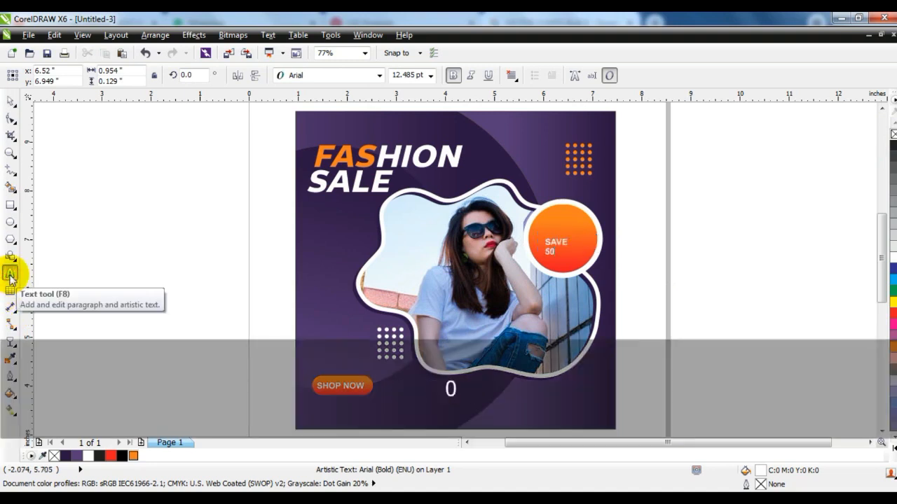
left_click(10, 101)
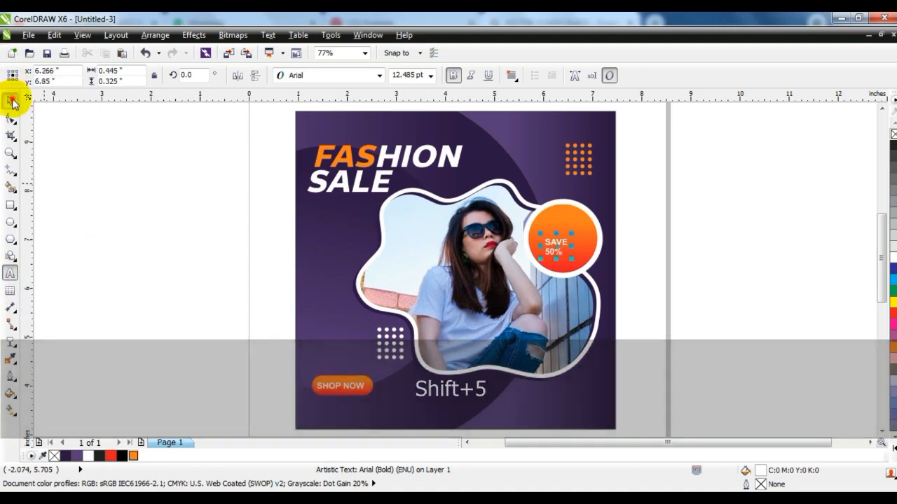
Step: Break the SAVE 50% text into separate lines, then enlarge and stack both lines inside the orange circle
key("shift+F2")
key("F3")
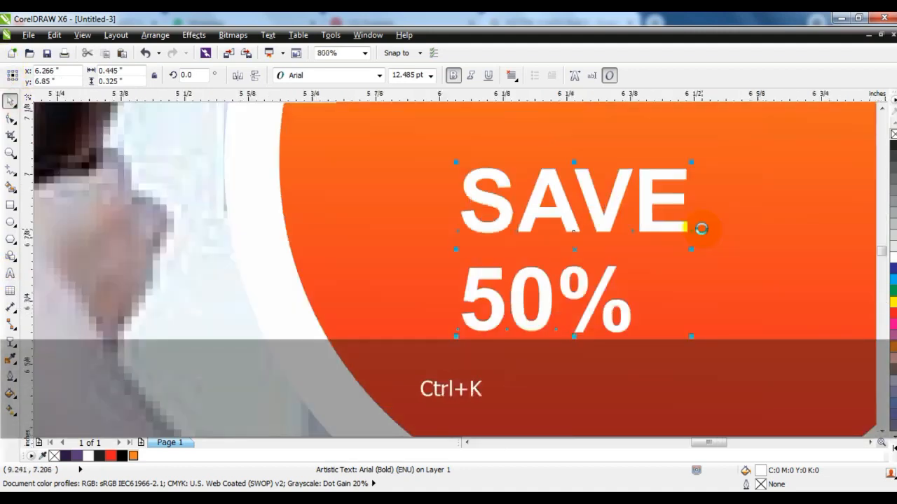
key("F3")
key("F3")
left_click_drag(688, 259, 704, 266)
left_click_drag(706, 214, 702, 175)
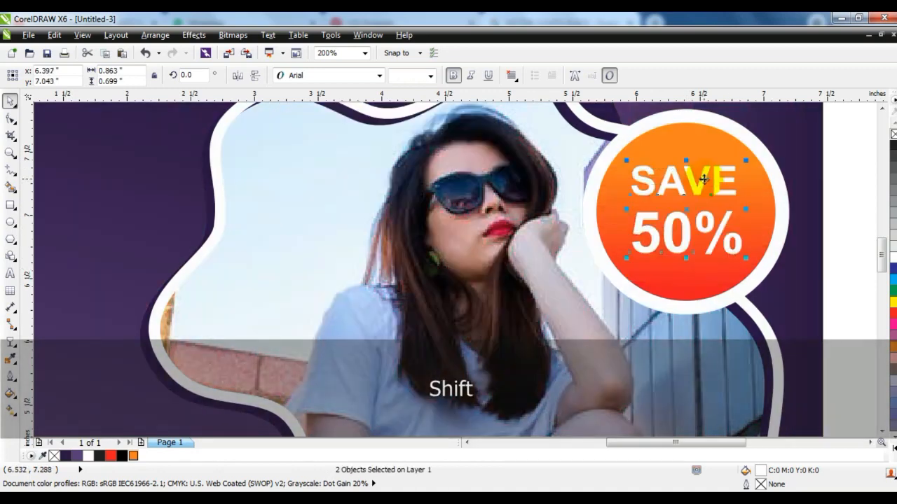
Step: Enlarge the 50% line to about 36 pt, then scale both badge lines together to about 1 in wide
key("Escape")
left_click(704, 223)
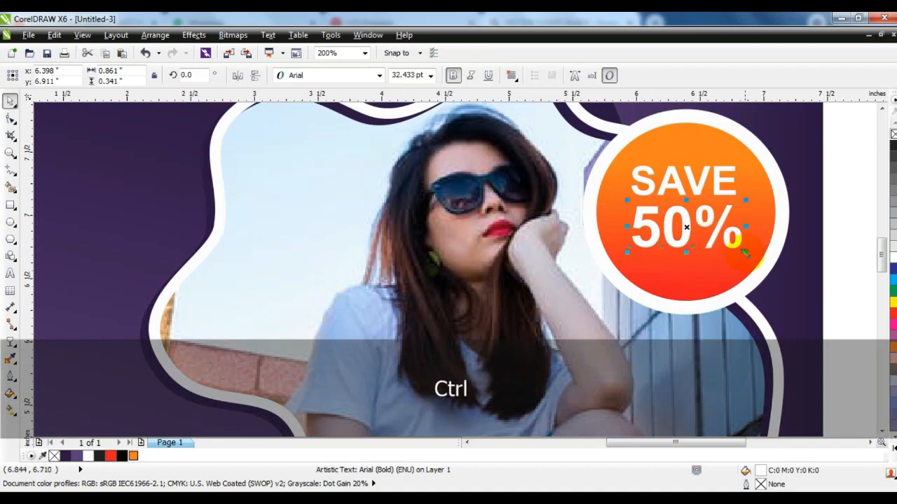
left_click_drag(747, 255, 753, 258)
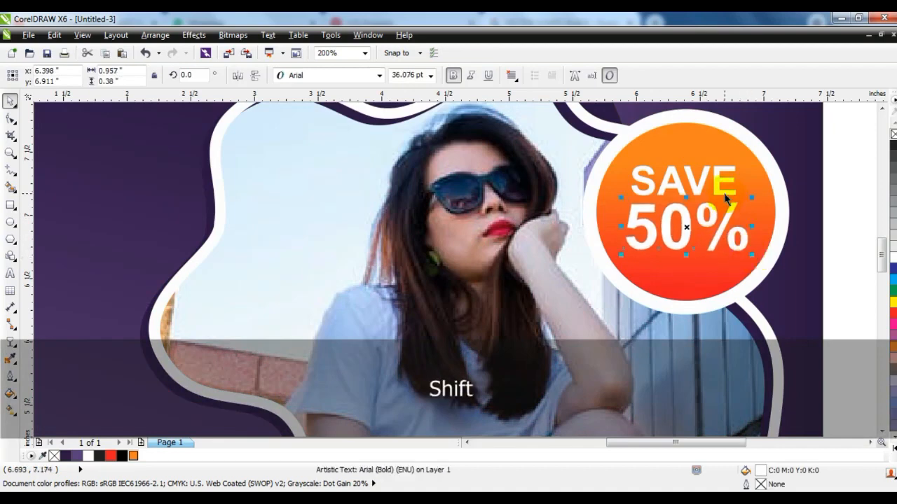
left_click(725, 200, "shift")
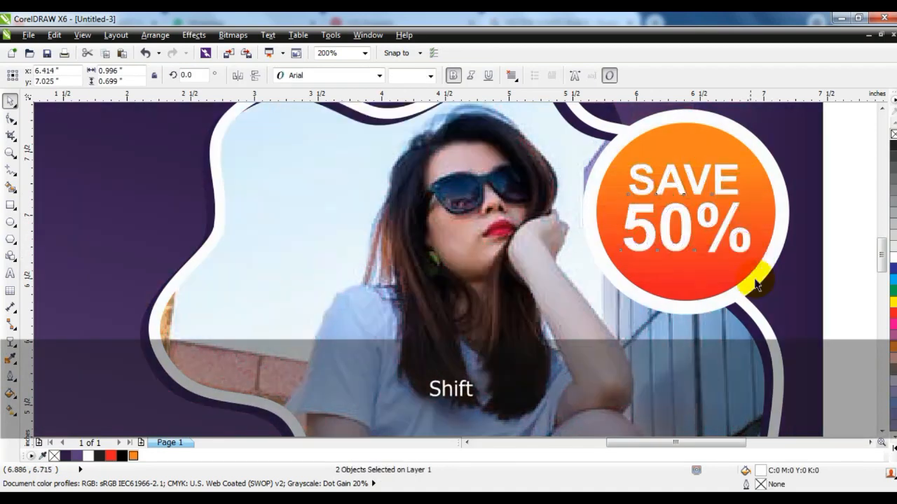
Step: Examine the complete post with its discount badge, heading, photo and button
left_click(756, 265)
key("F3")
key("F3")
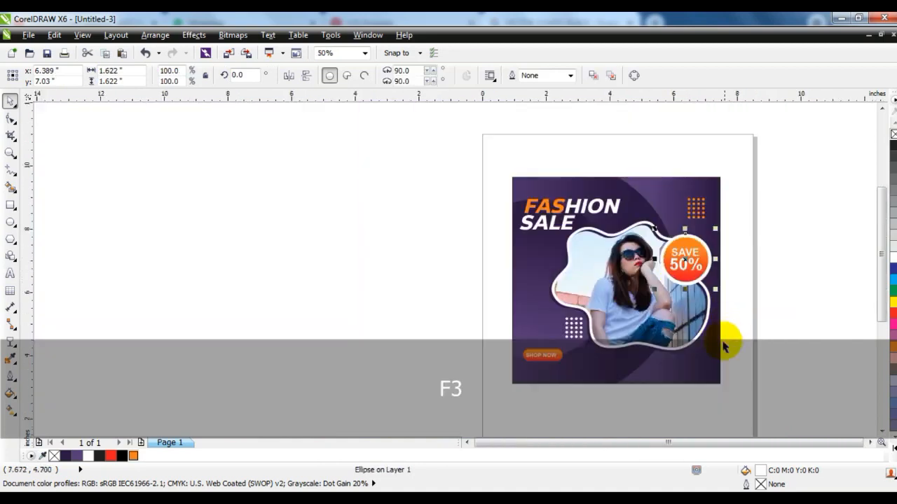
left_click(733, 337)
left_click(705, 362, "shift")
key("shift+F2")
key("Escape")
left_click(705, 302)
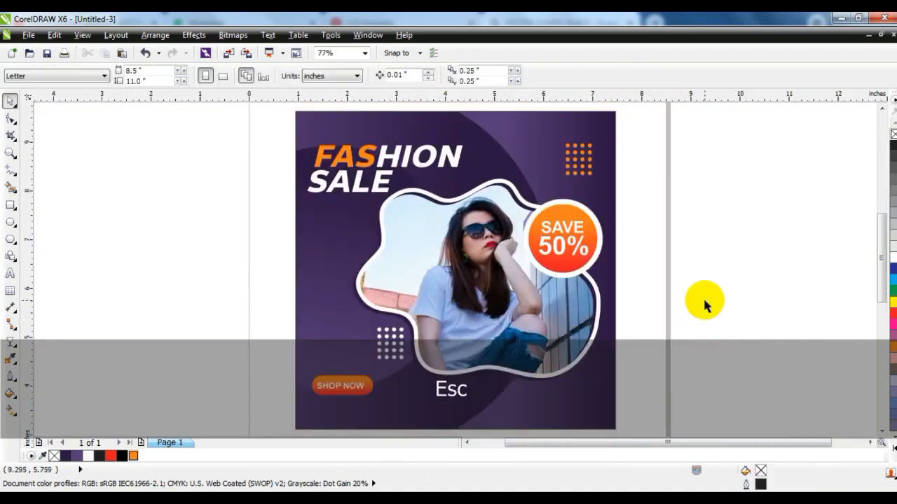